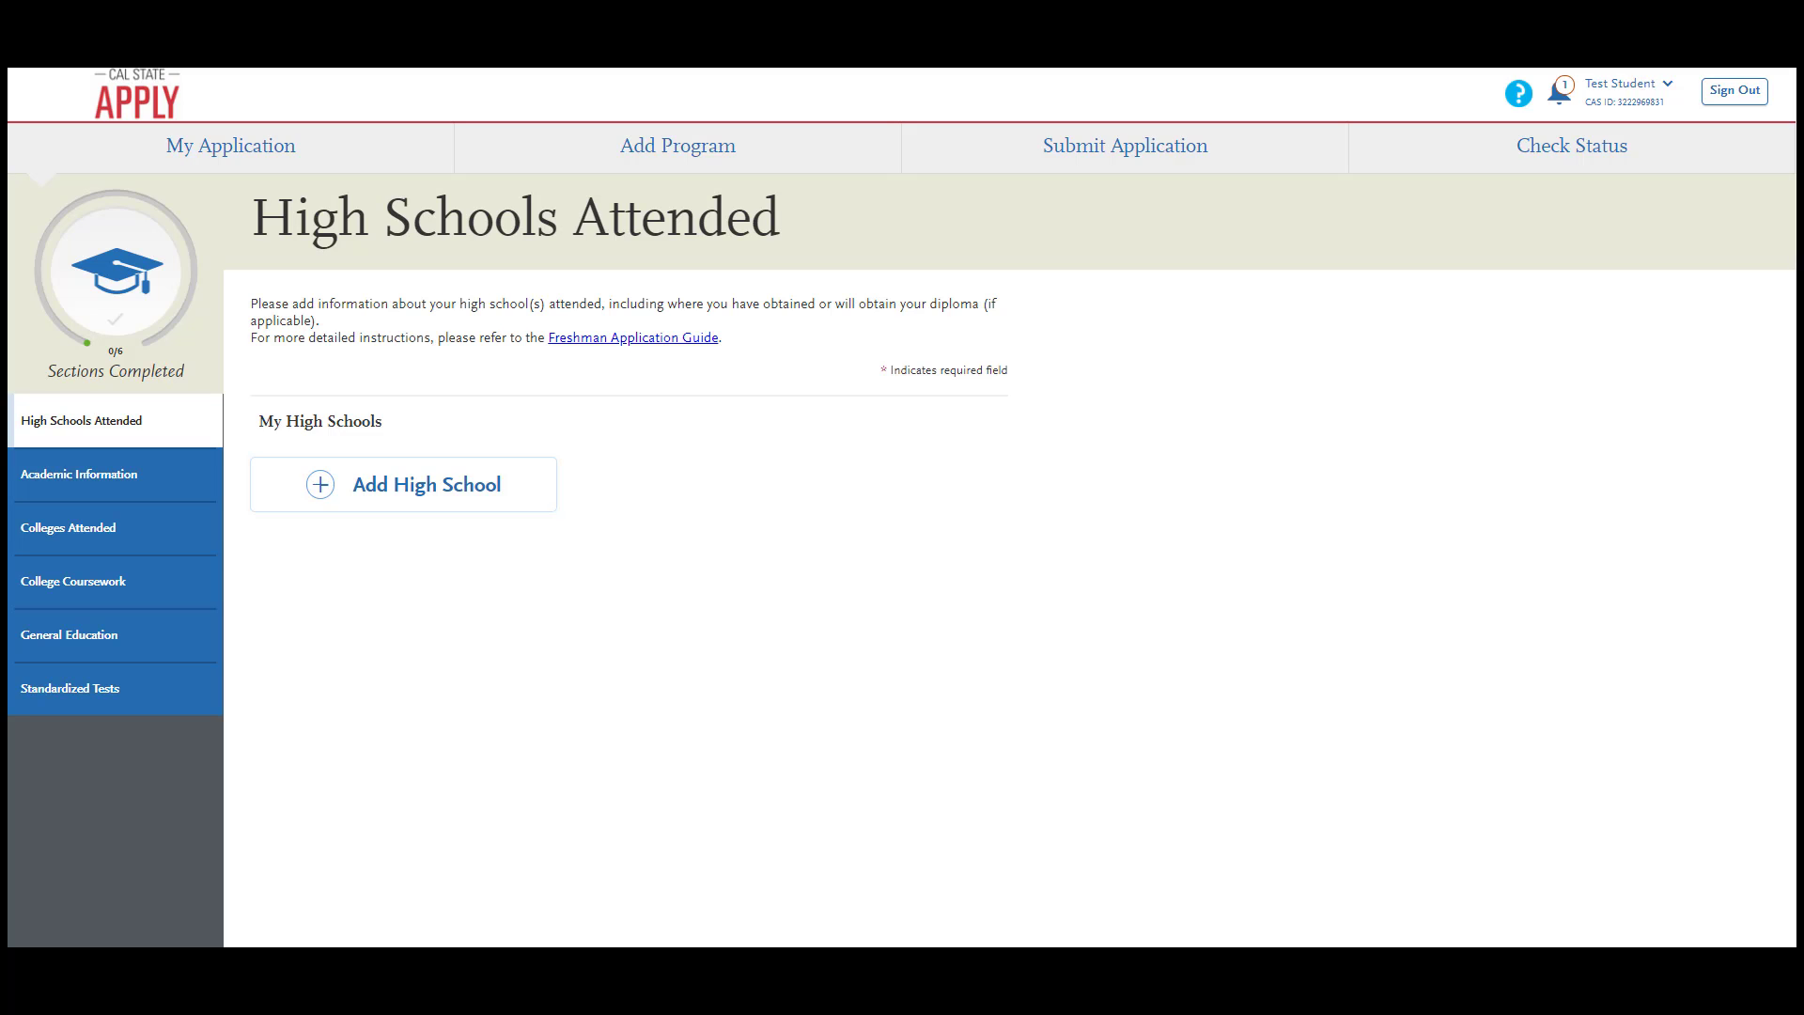
Start a new high school entry, search for schools in Rocklin, CA, and choose Rocklin High School.
click(451, 509)
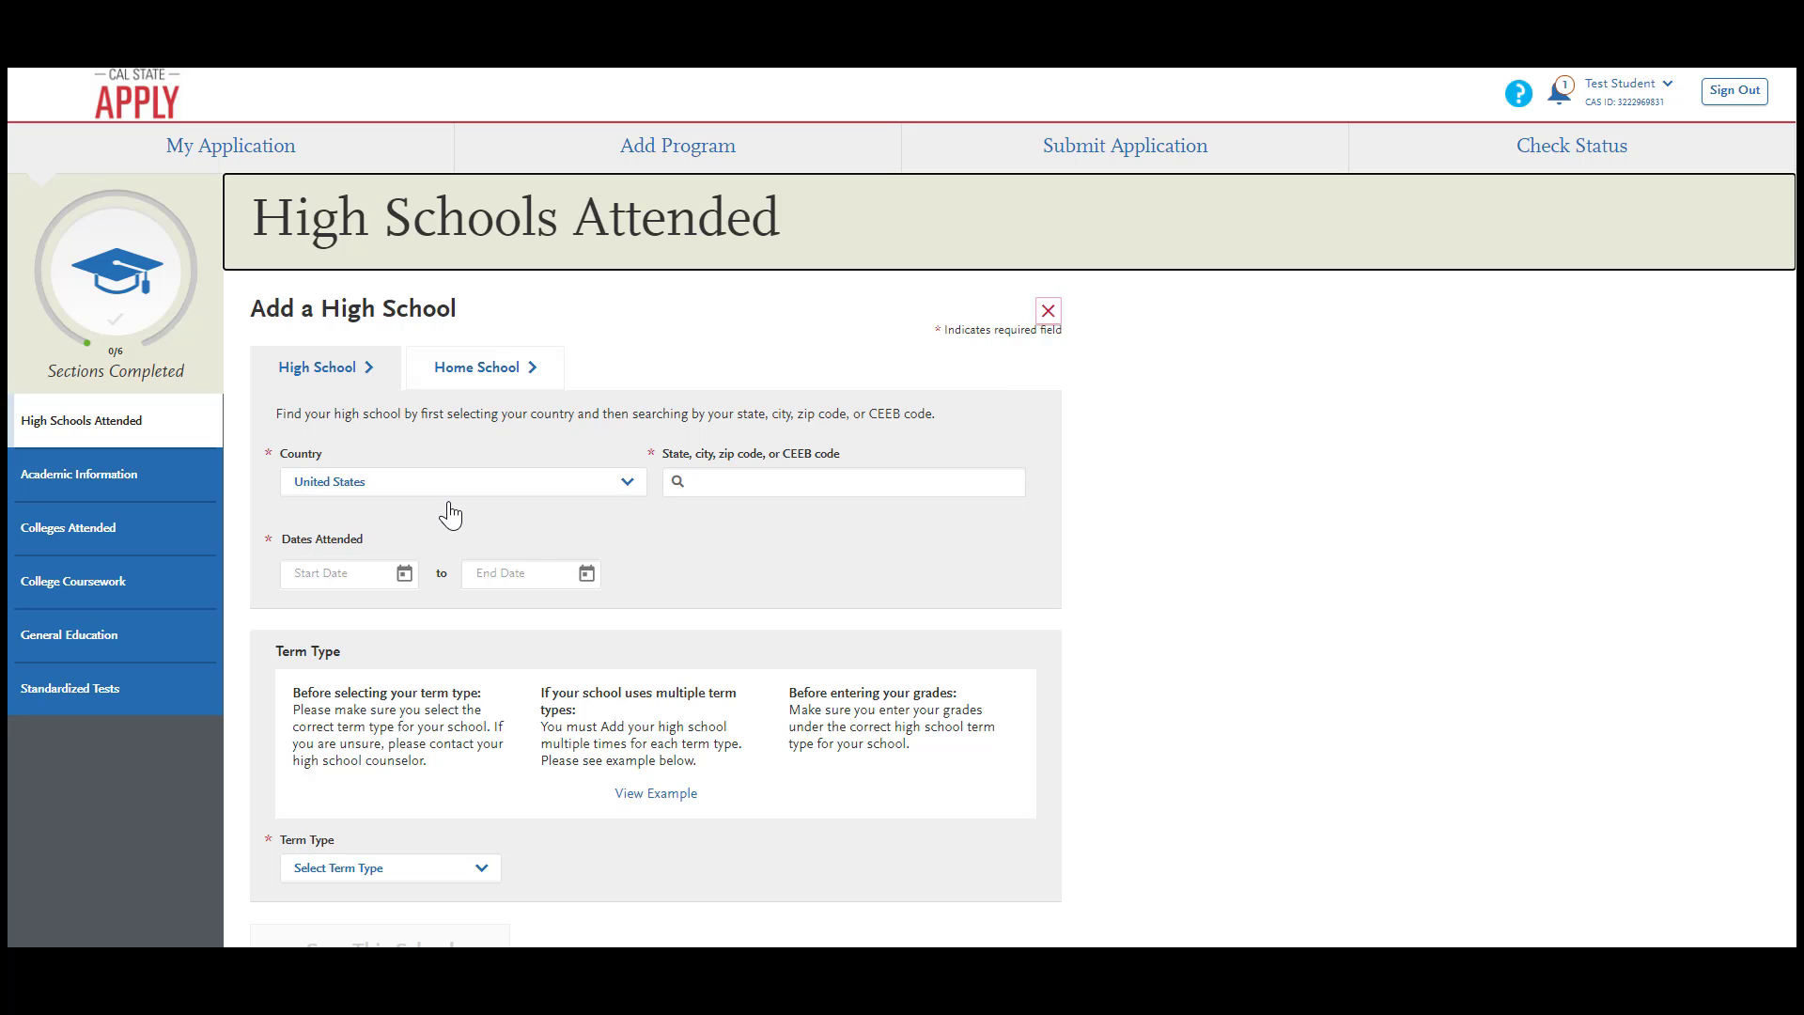
click(710, 486)
text(Rocklin)
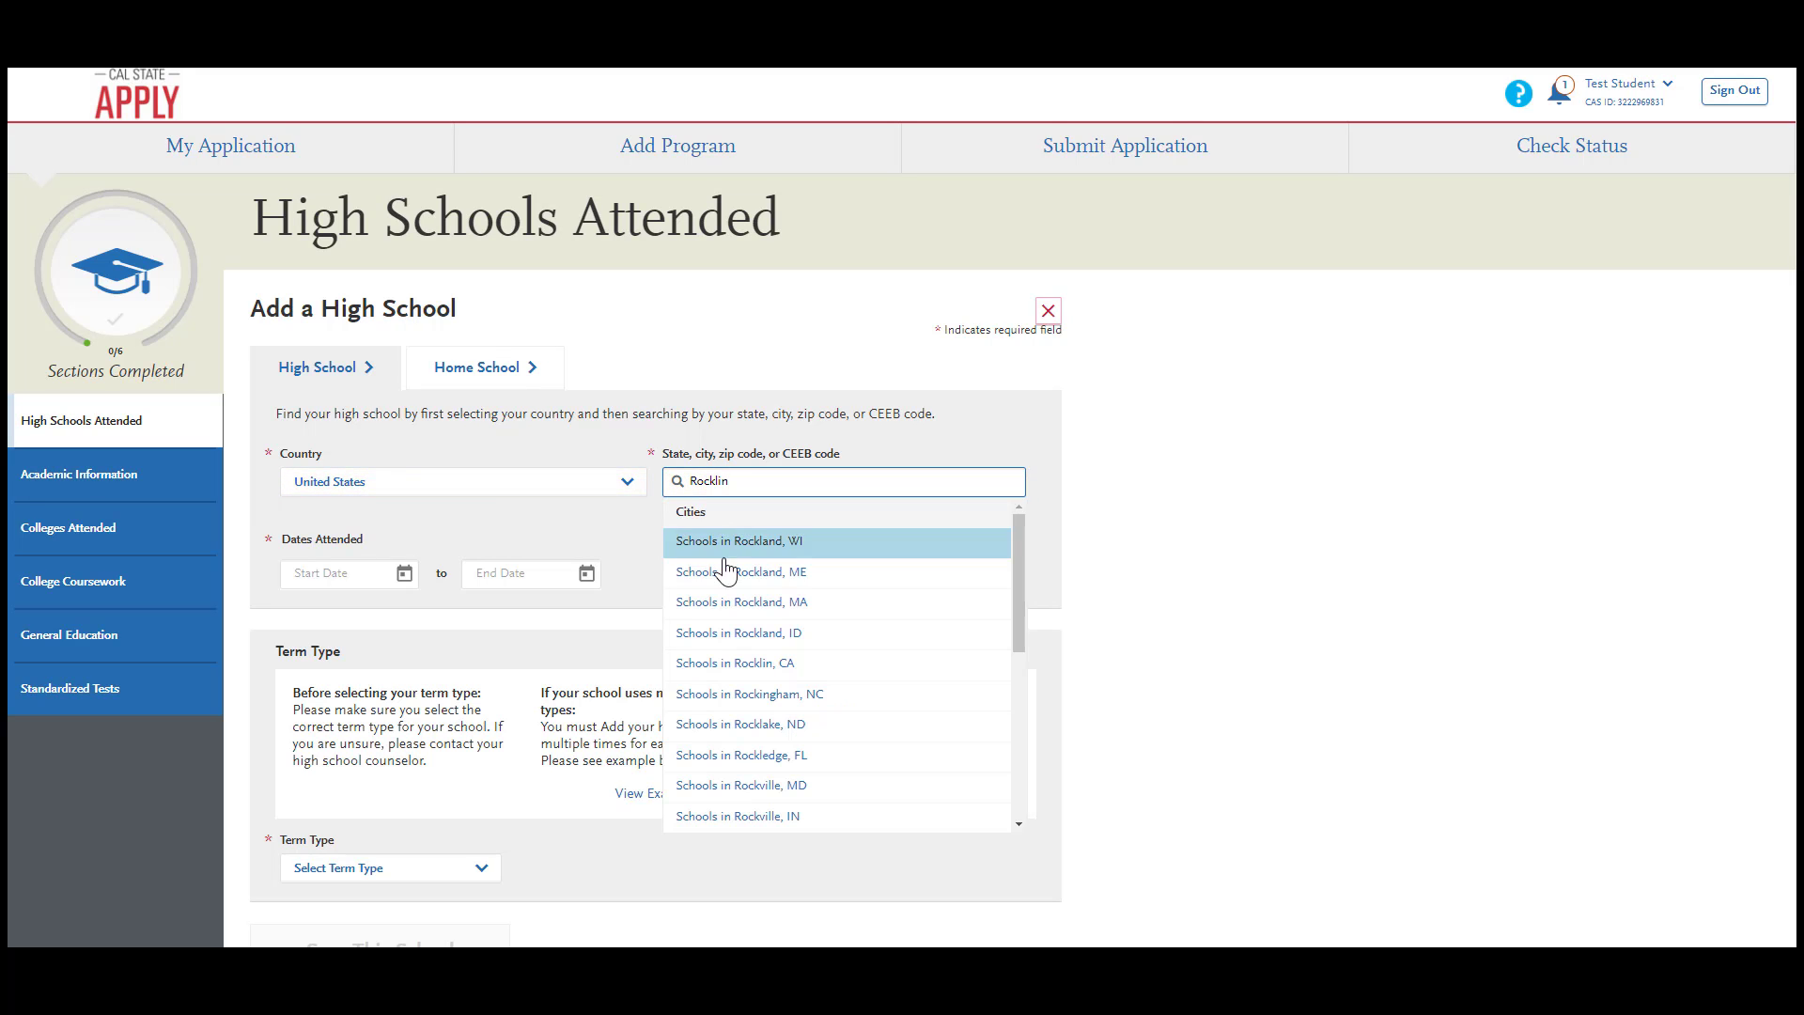
click(728, 665)
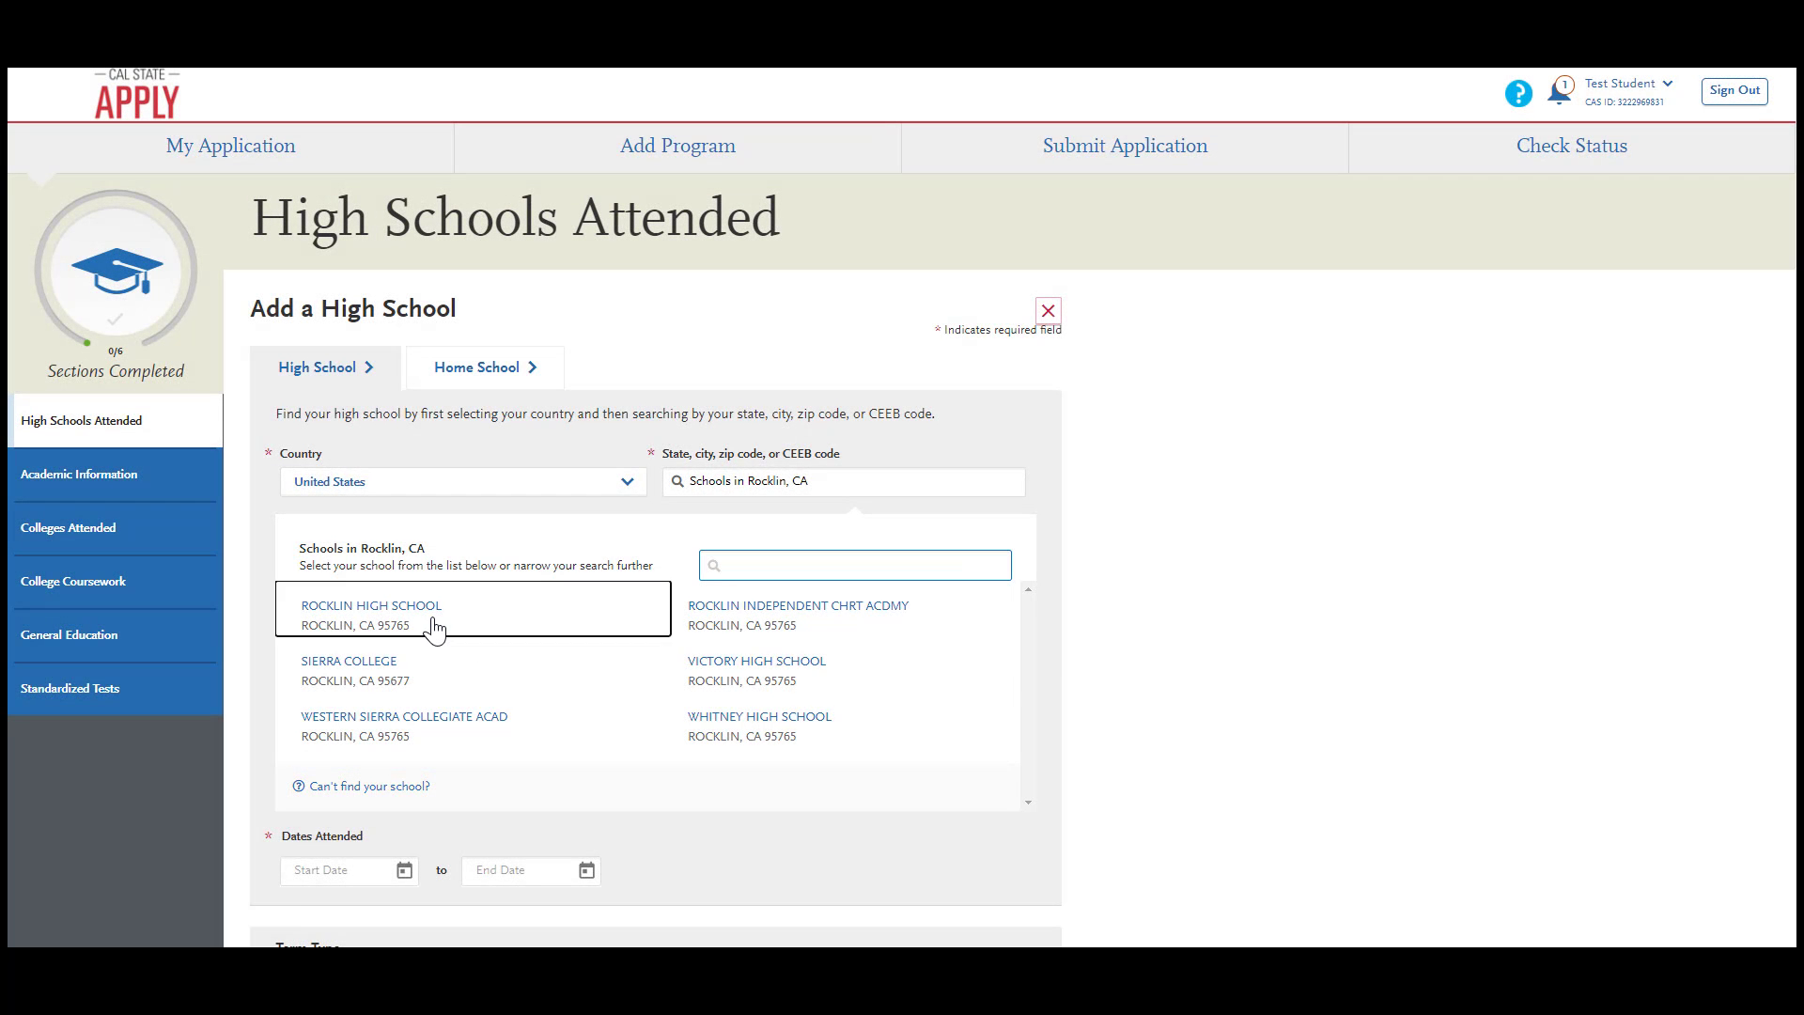
click(432, 620)
Set the high school attendance dates to August 2015 through May 2019.
click(398, 638)
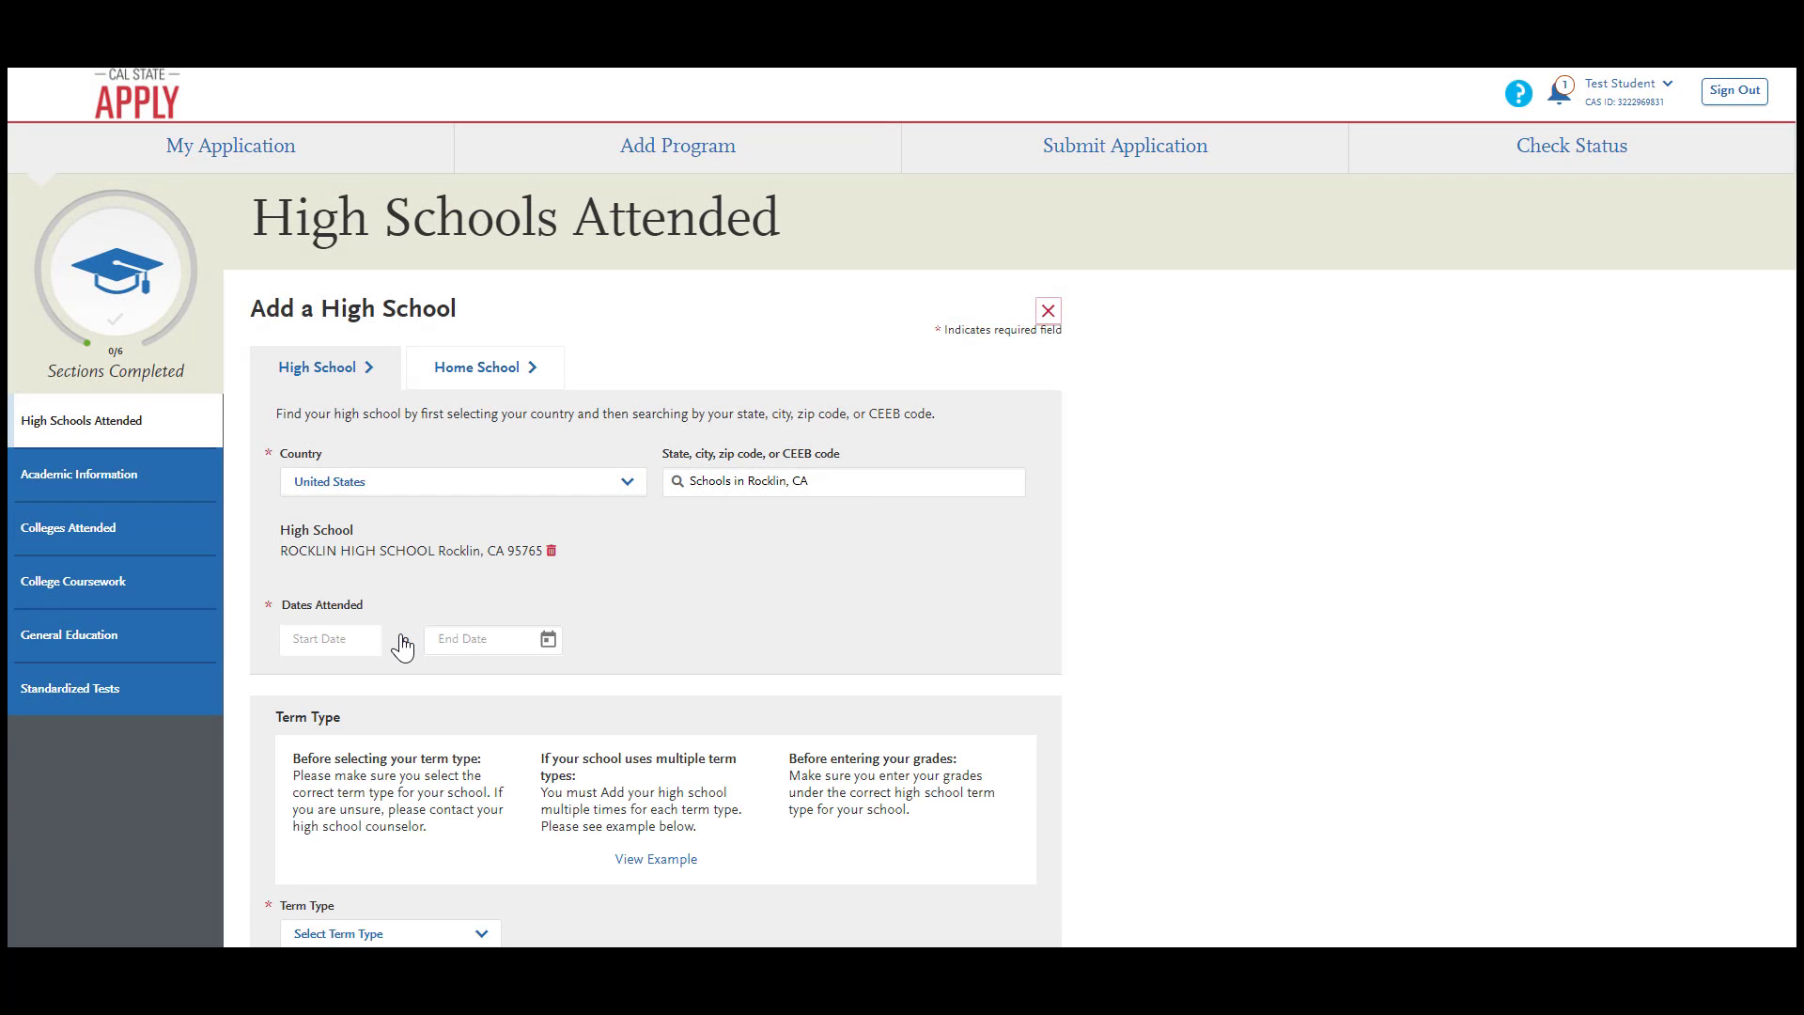
scroll(410, 695, up, 5)
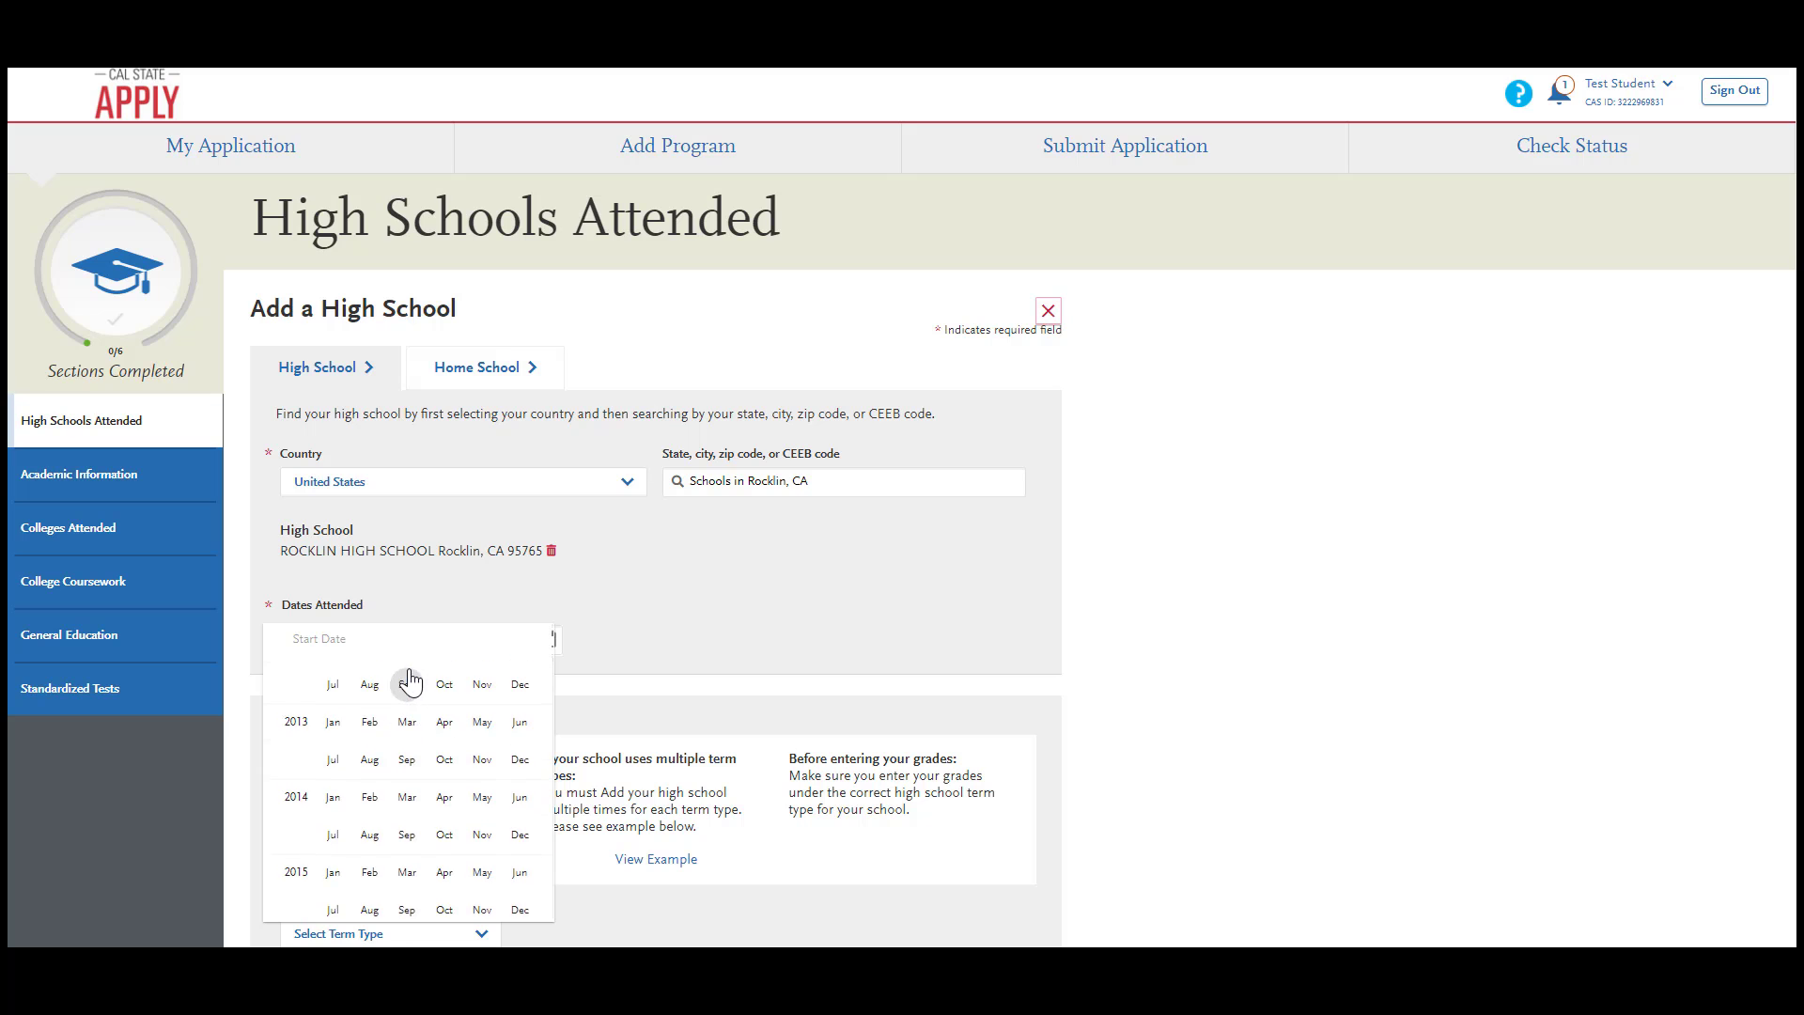
click(369, 910)
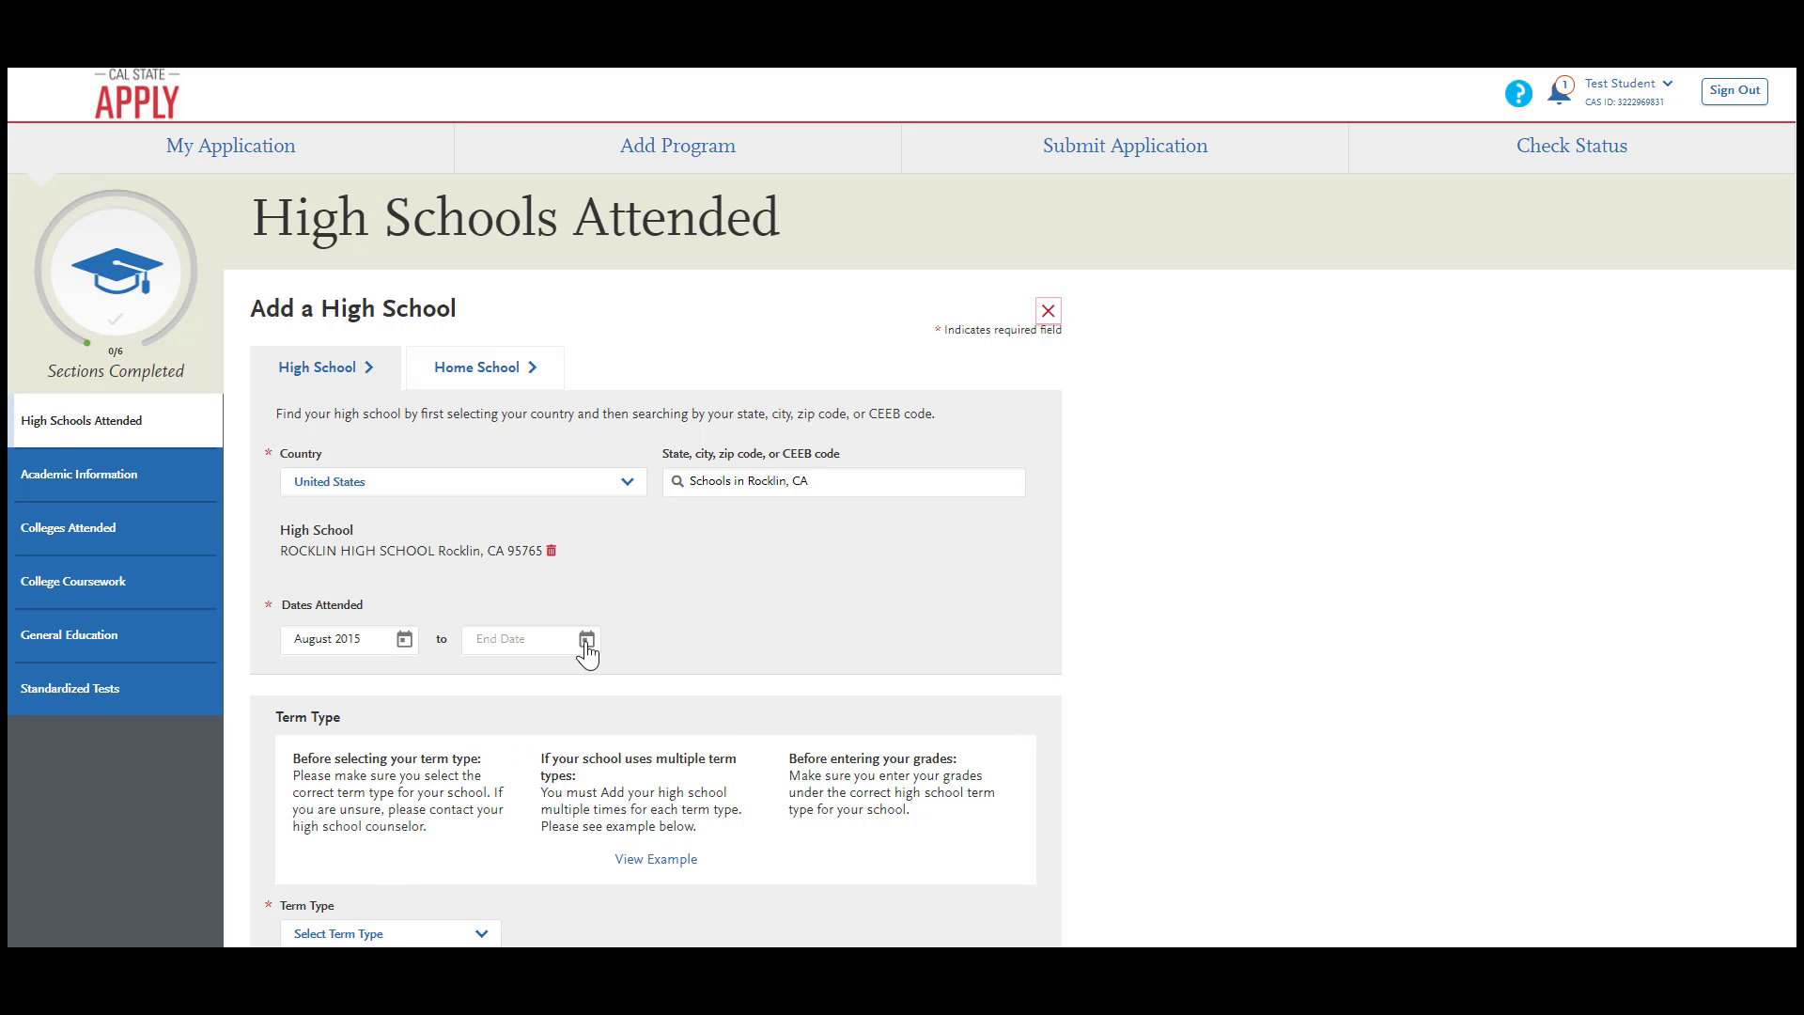
click(587, 643)
scroll(615, 738, up, 3)
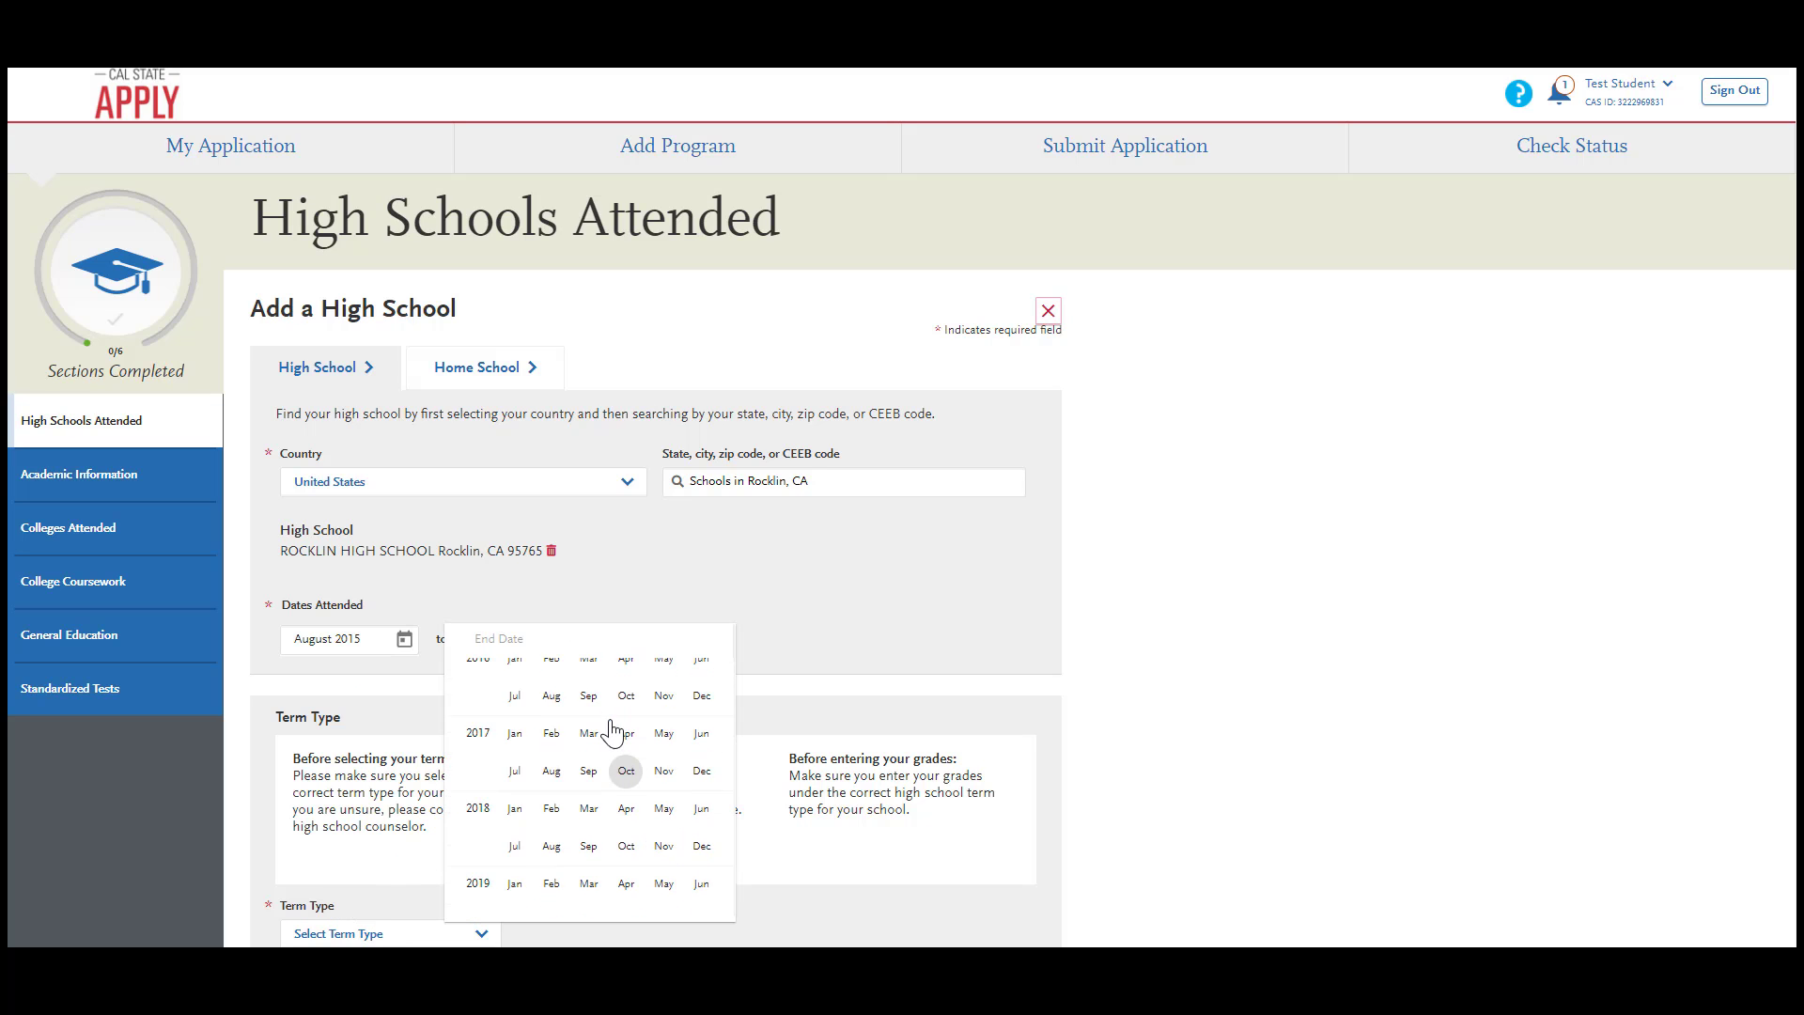
click(663, 788)
scroll(684, 635, down, 3)
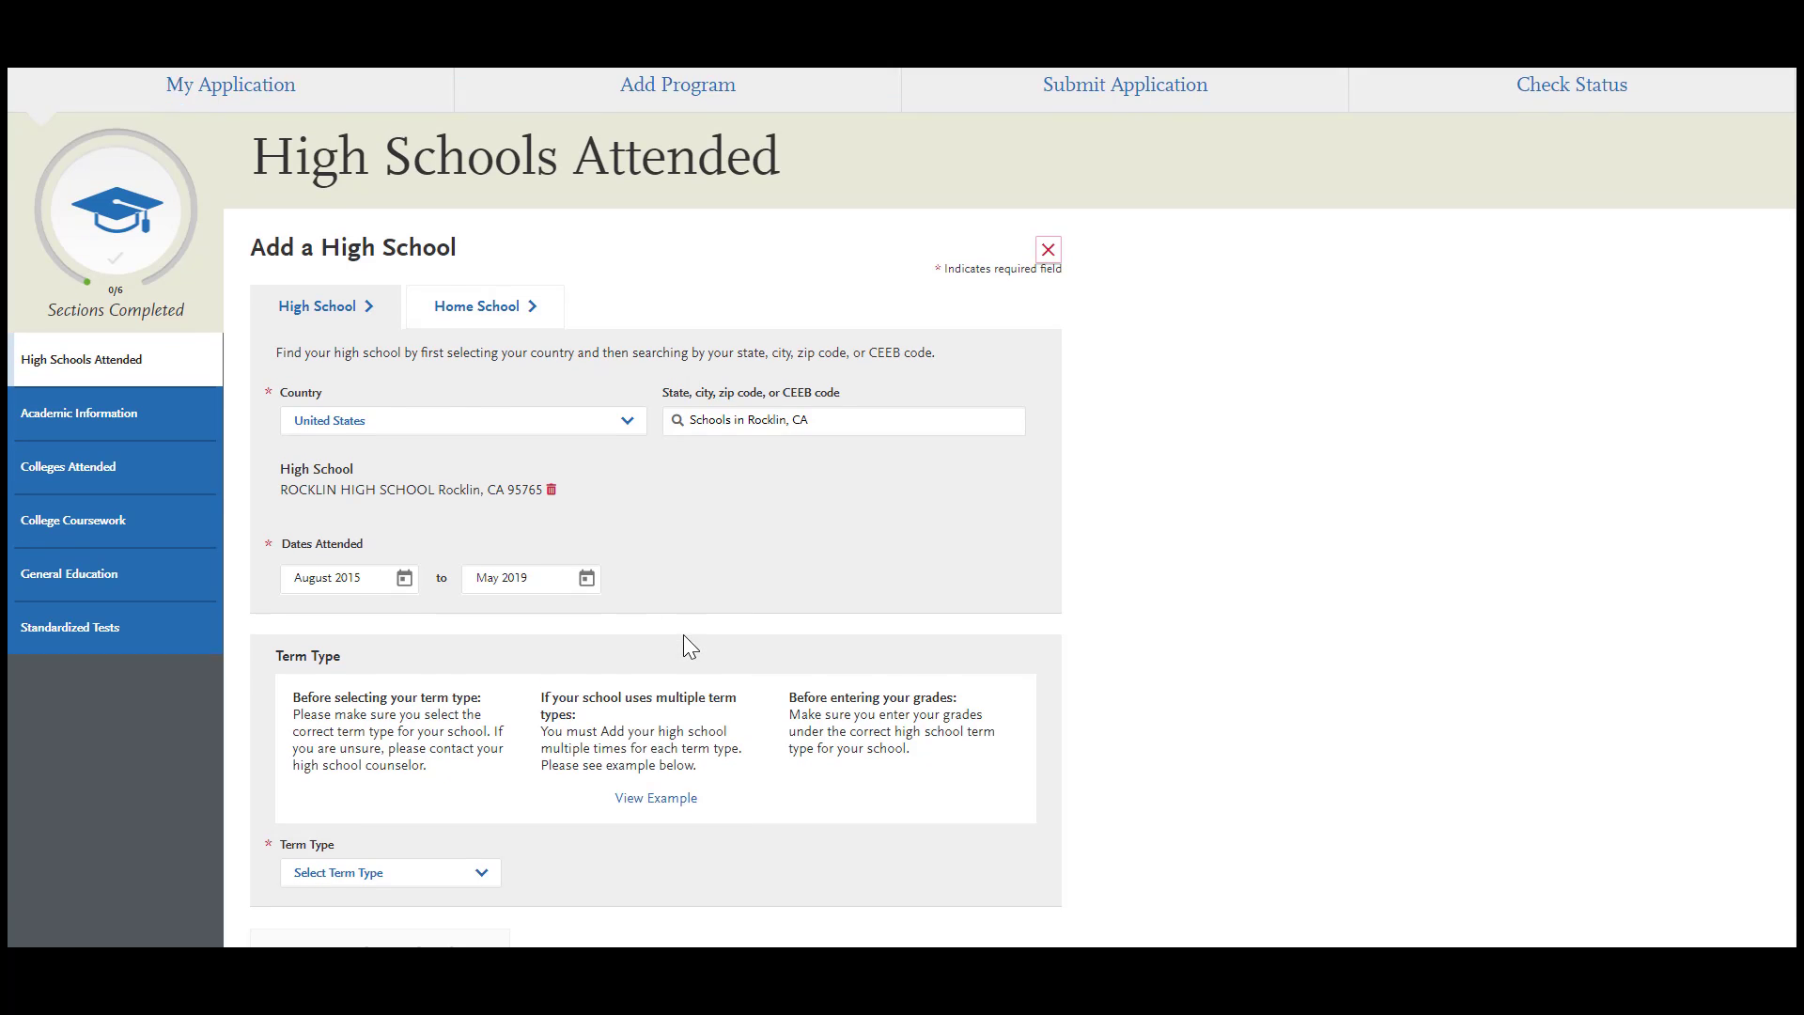
Set the high school's term type to Semester and save the school.
click(480, 763)
click(414, 815)
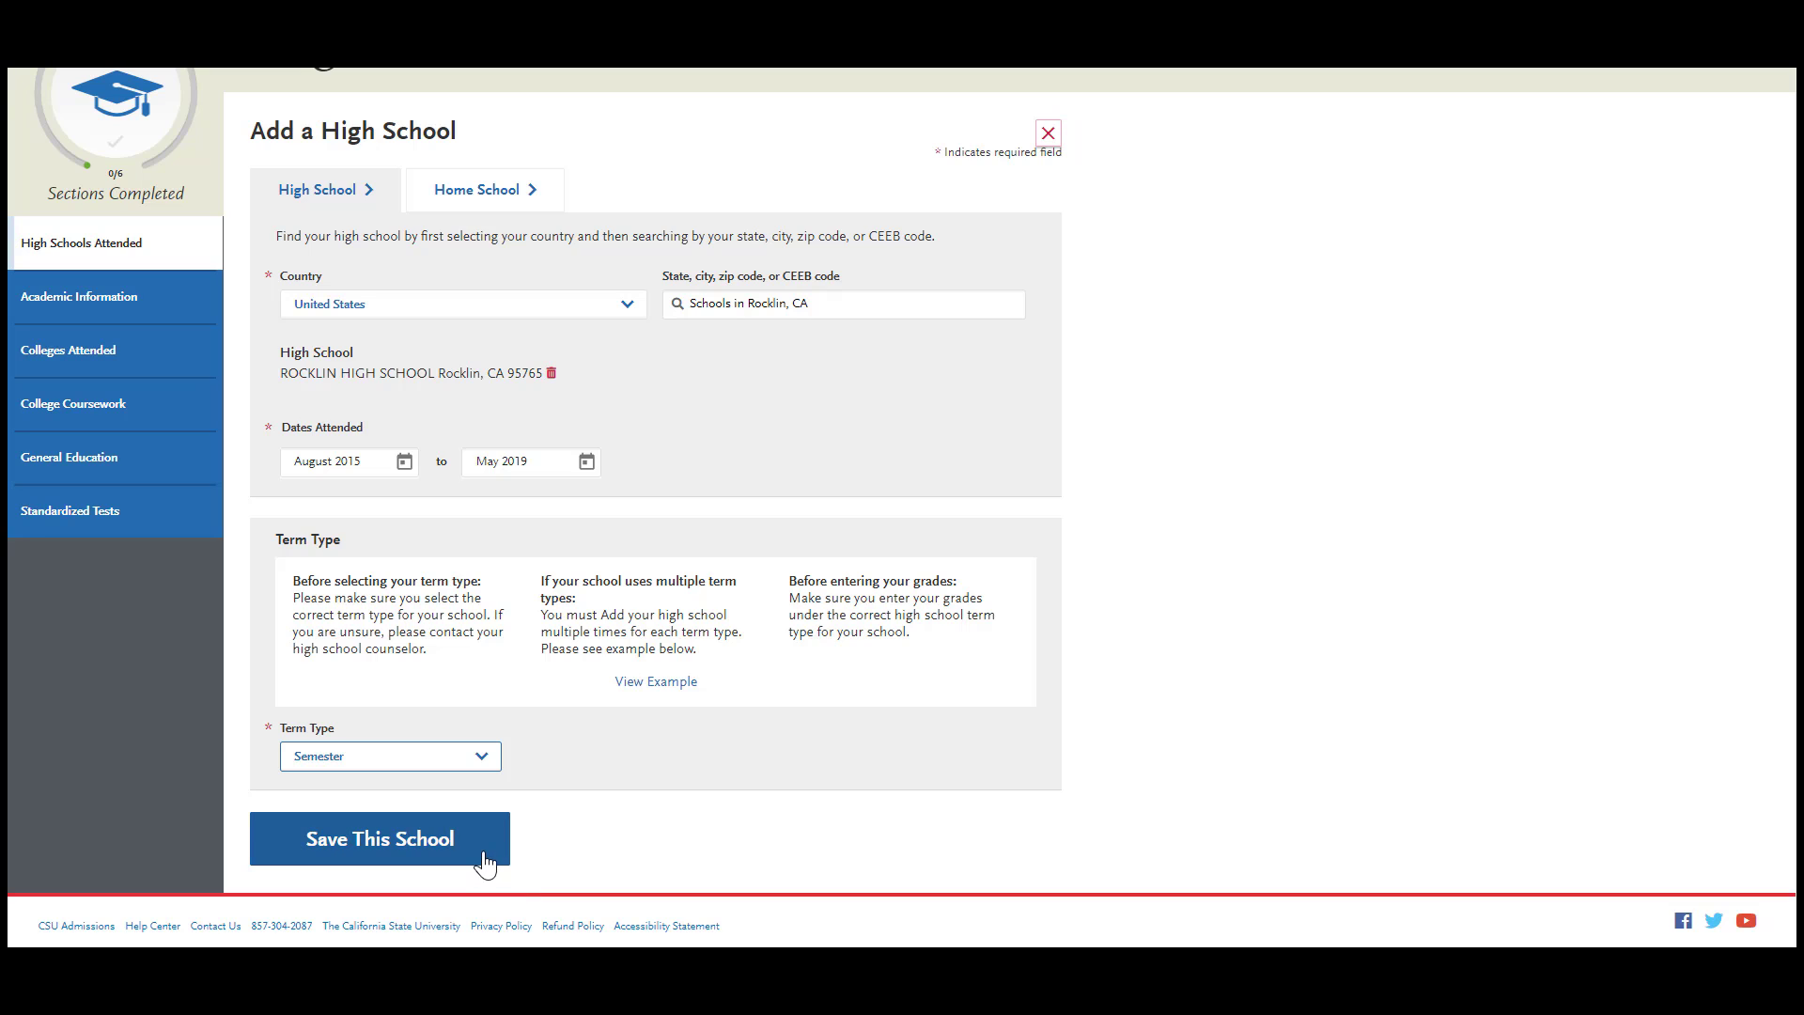
click(484, 862)
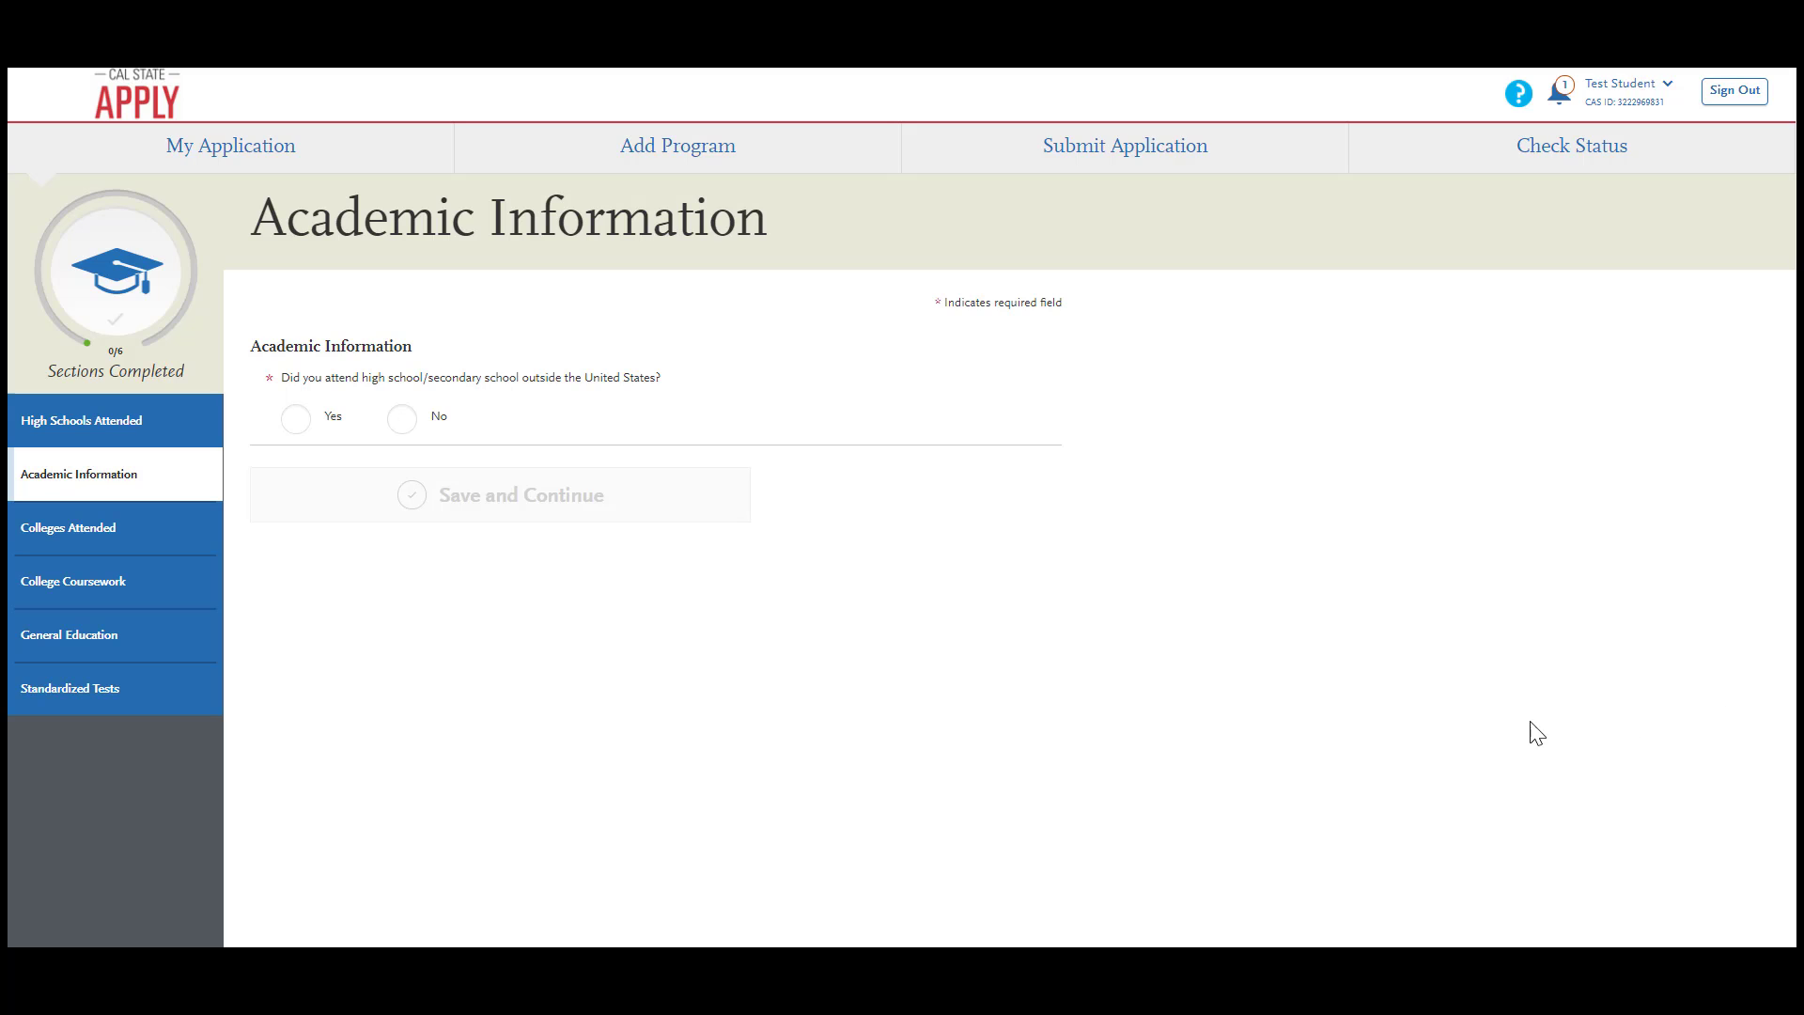
Check the extra fields for high school attendance outside the United States, but leave the answer set to No.
click(297, 431)
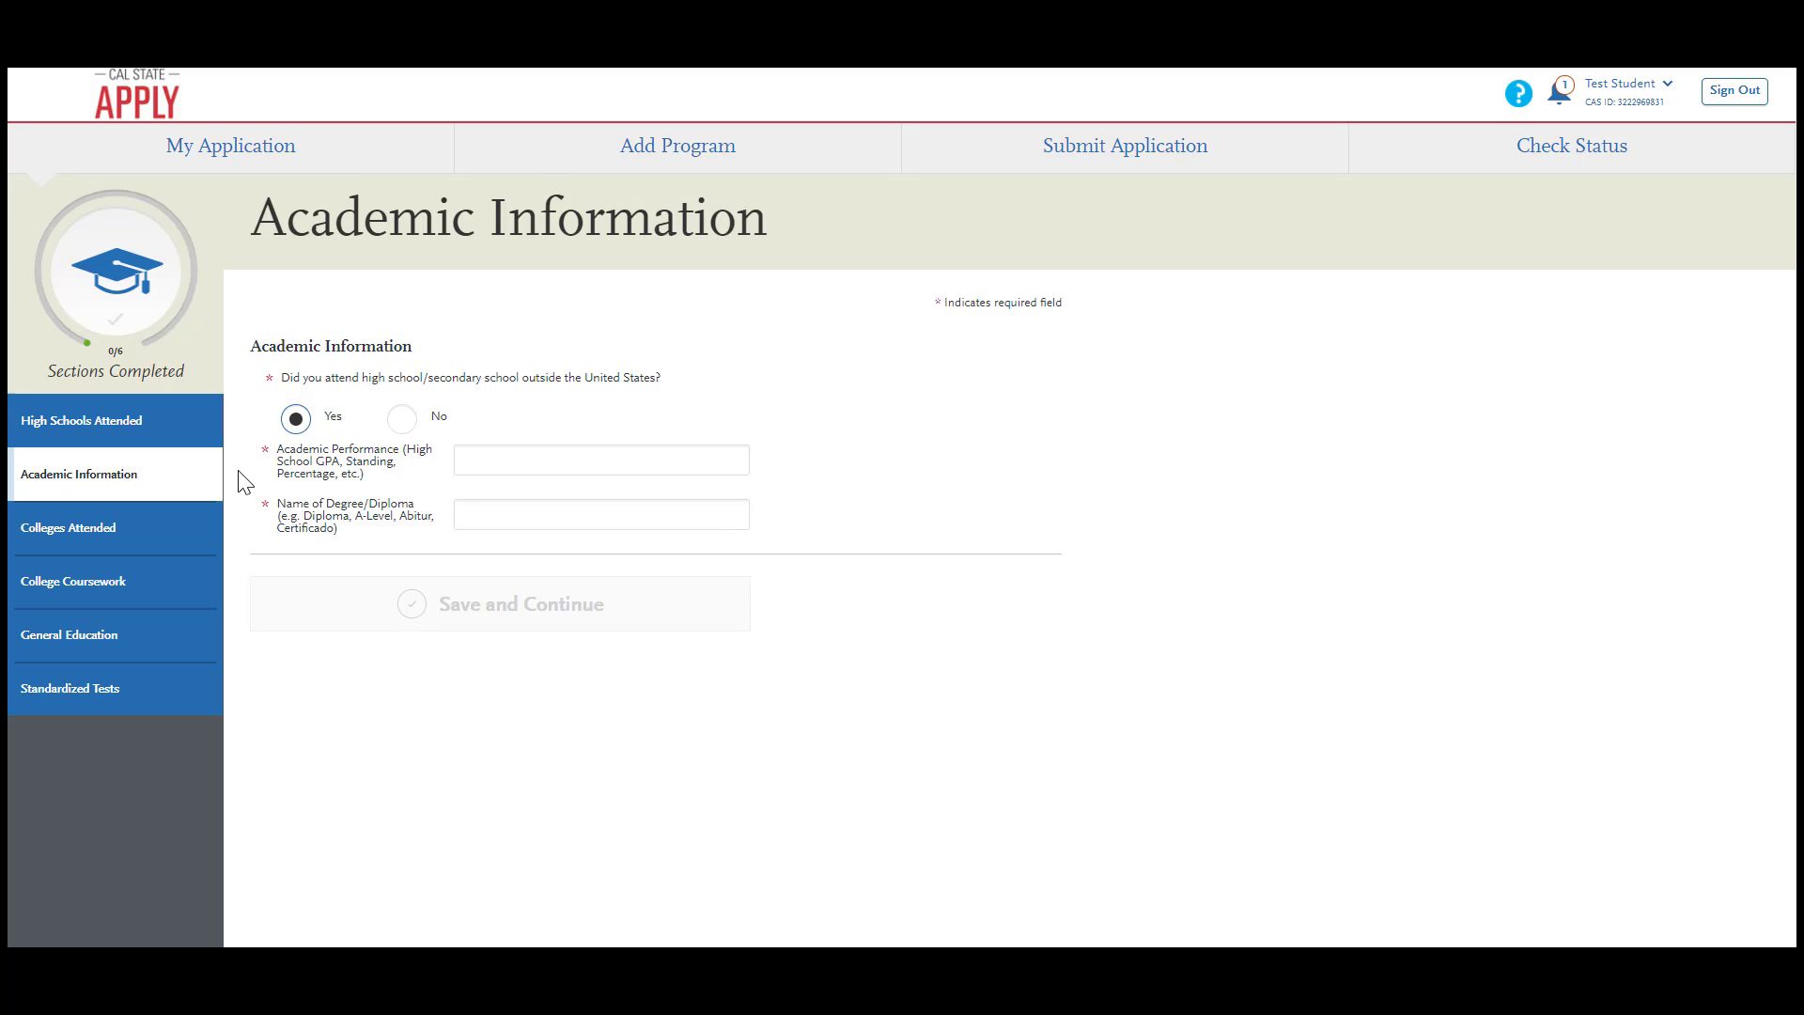
click(401, 420)
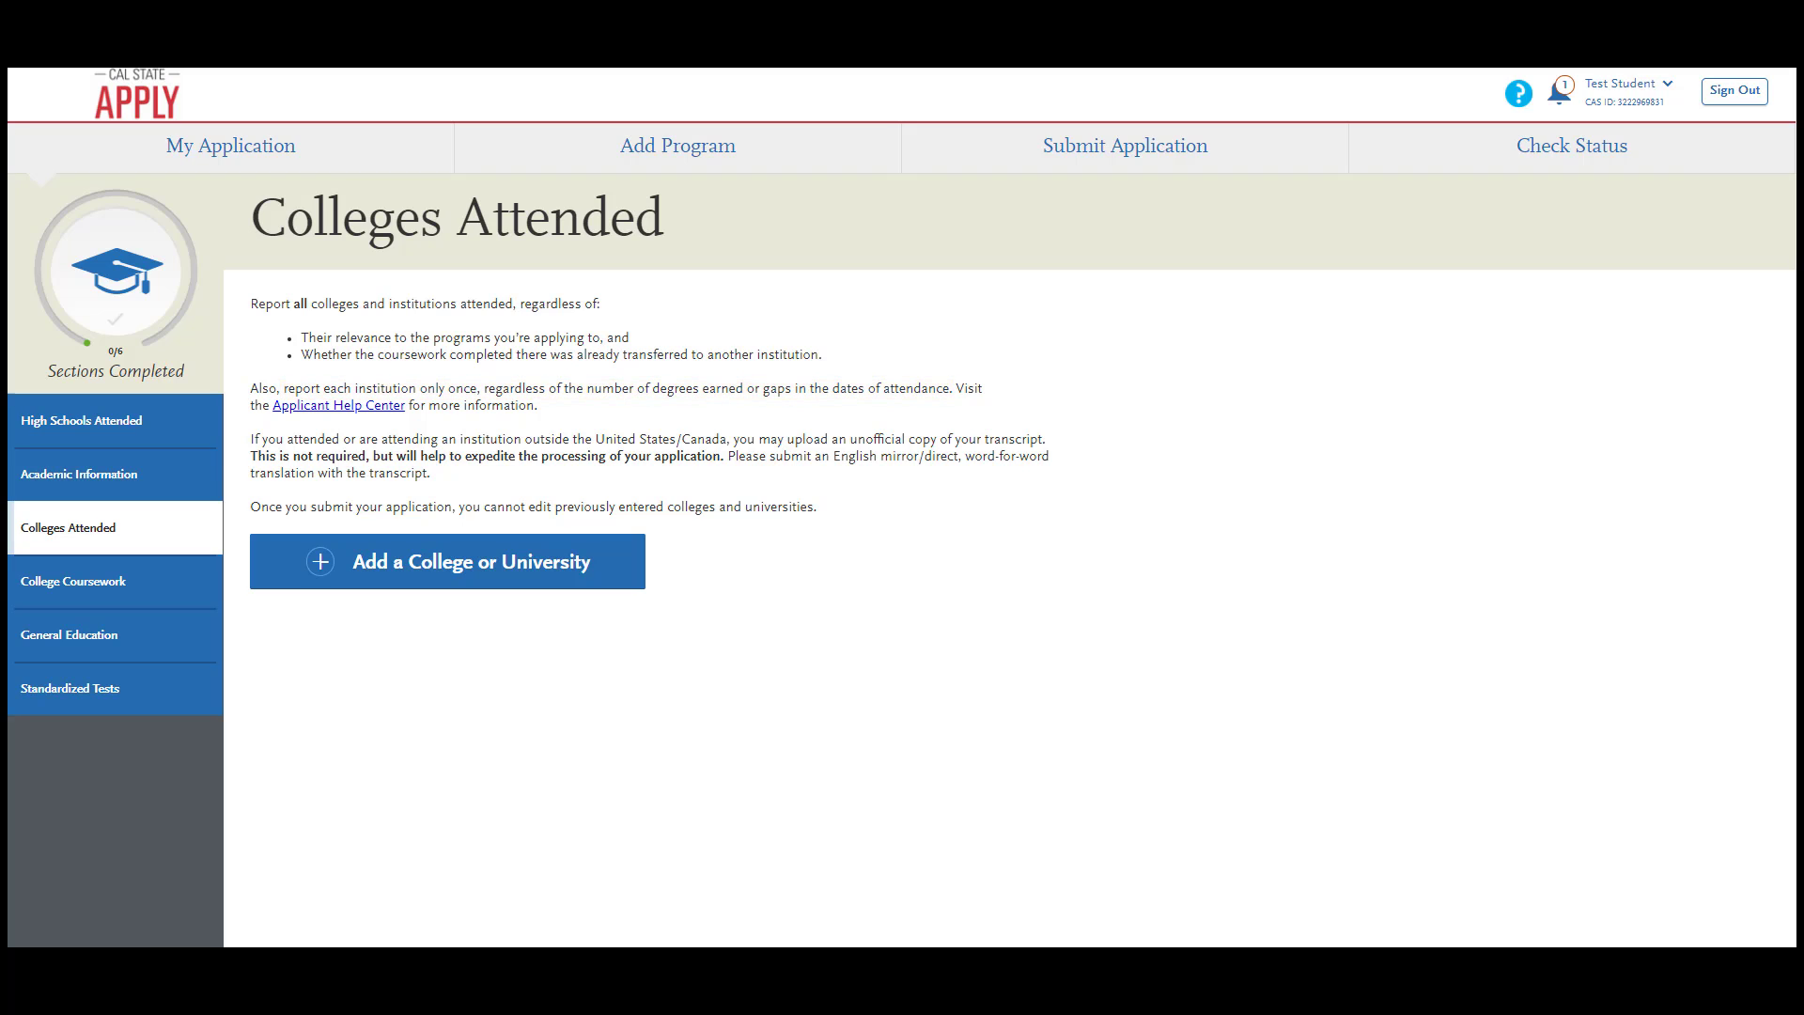
Start a new college entry, search for Sierra, and choose Sierra College.
click(515, 588)
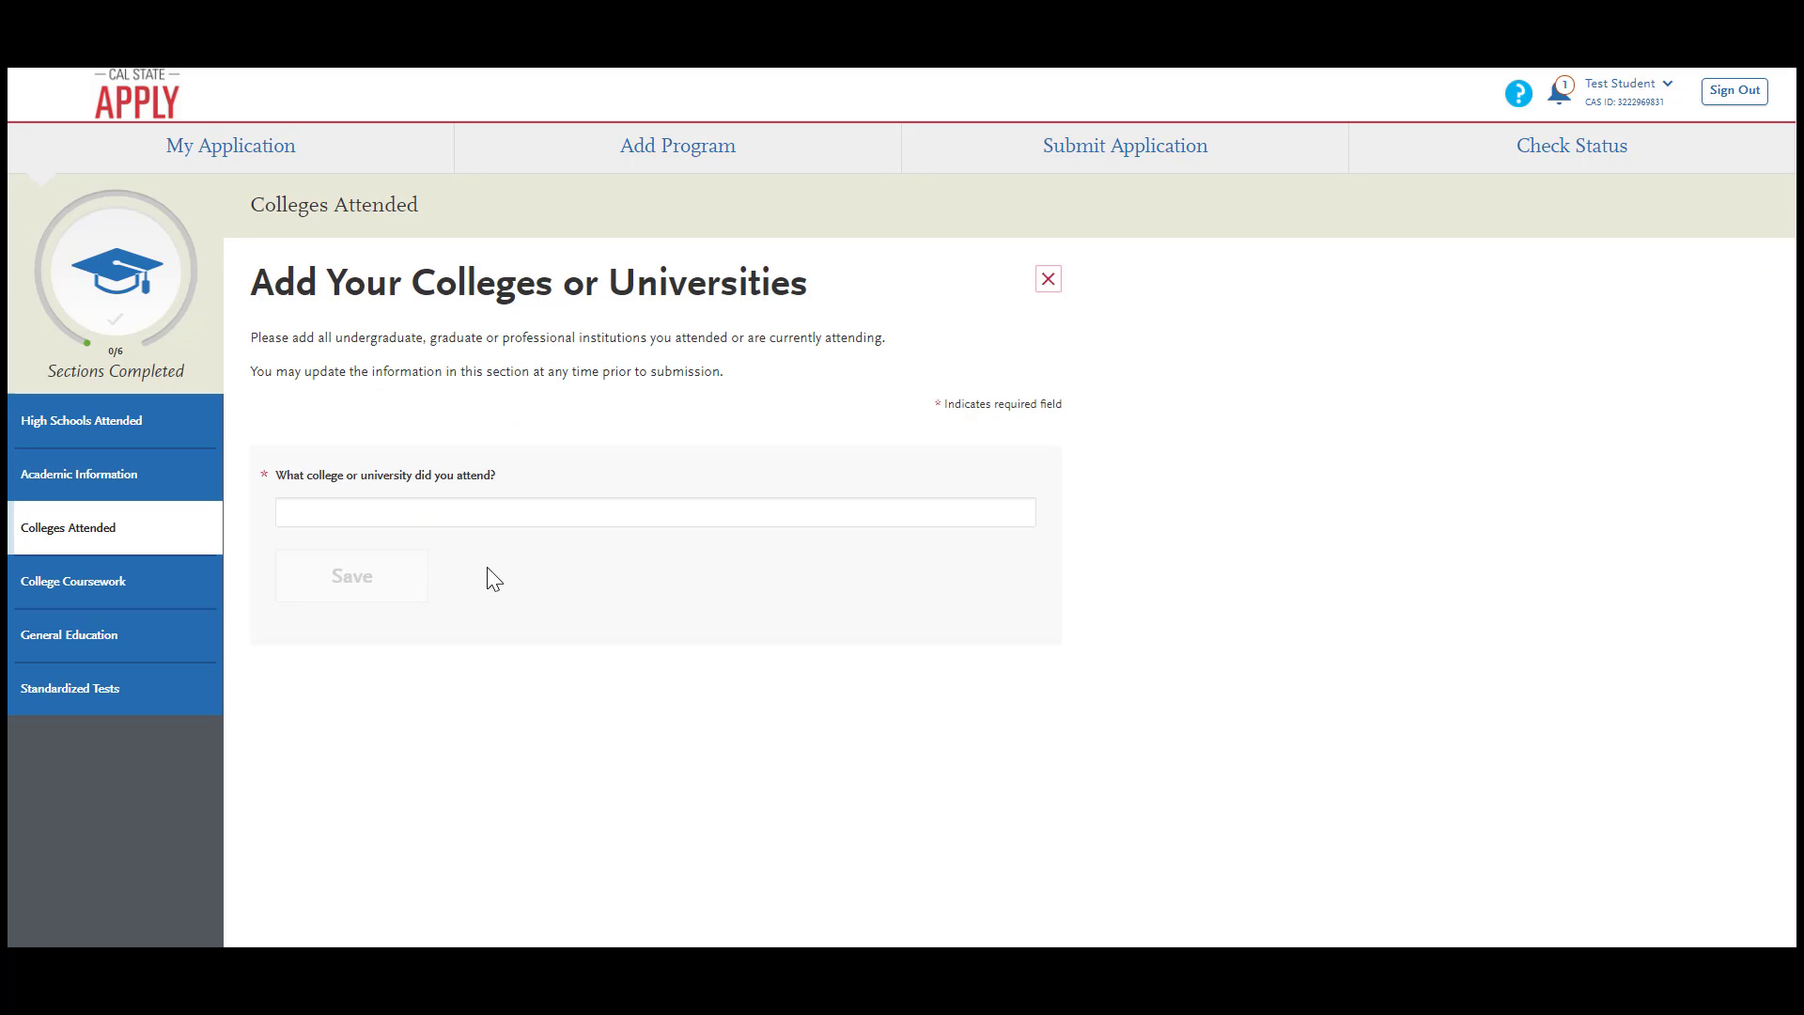
click(398, 514)
text(Sierra)
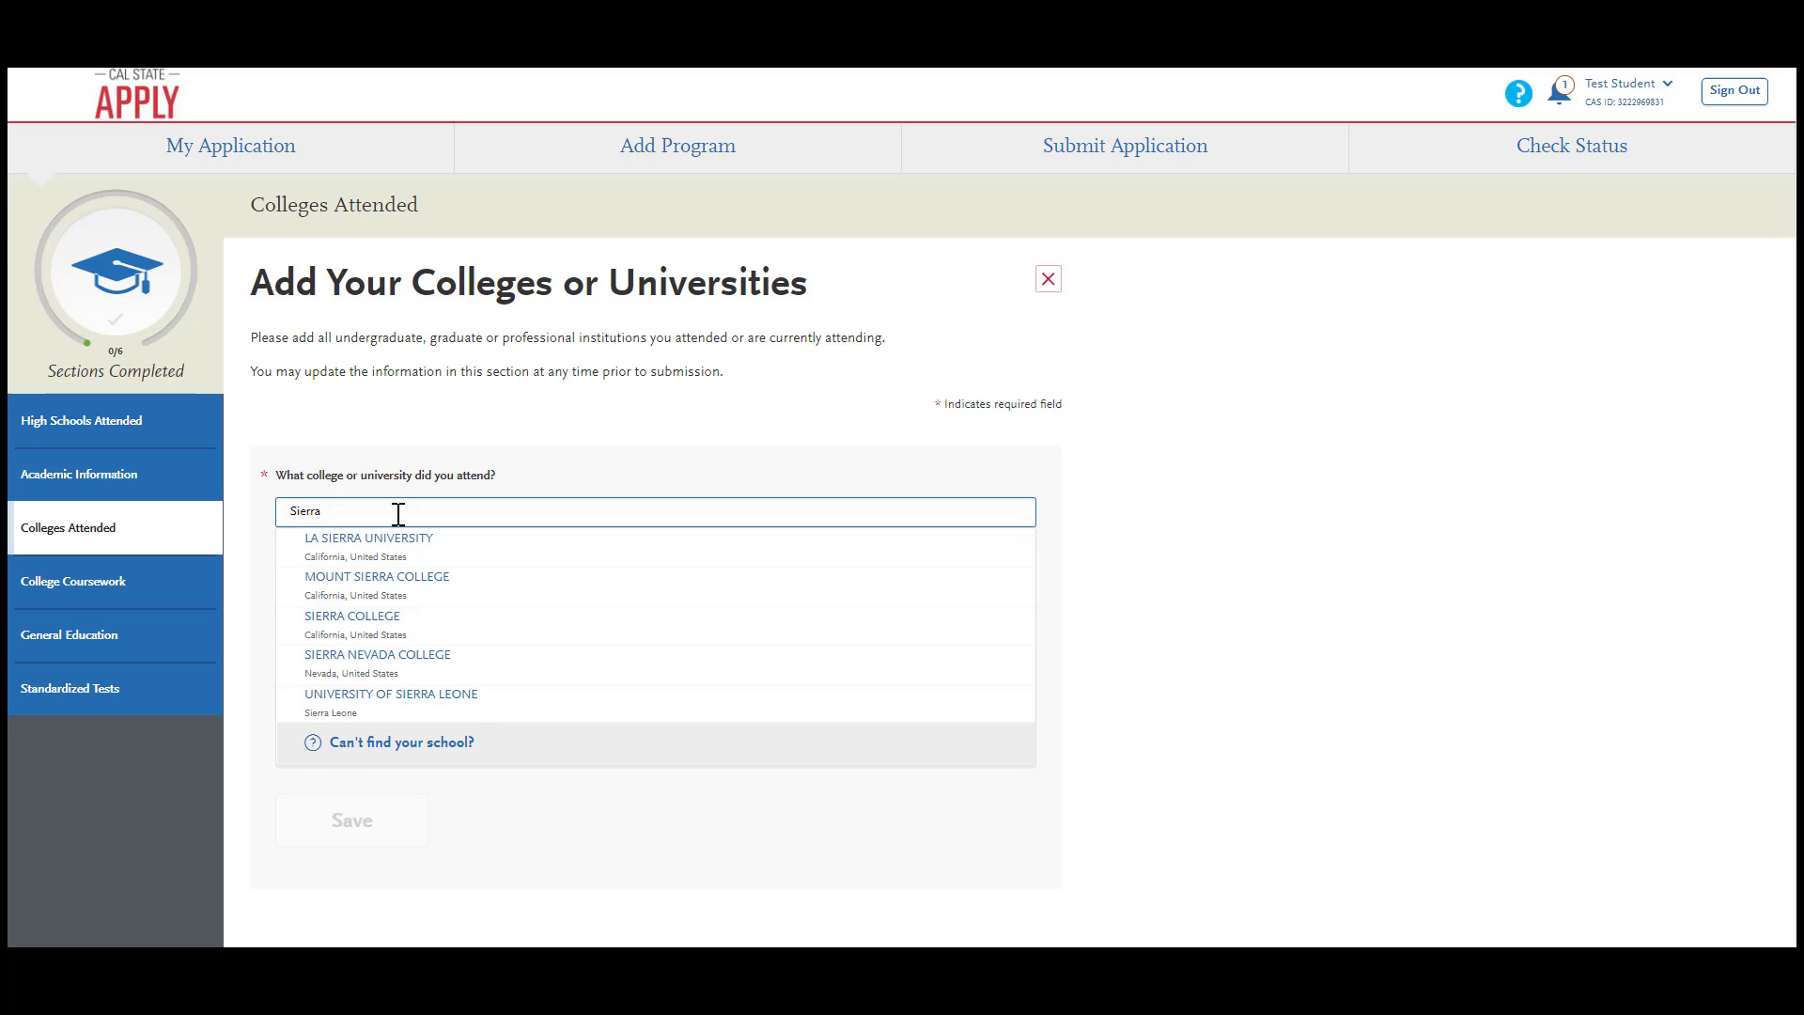
click(361, 624)
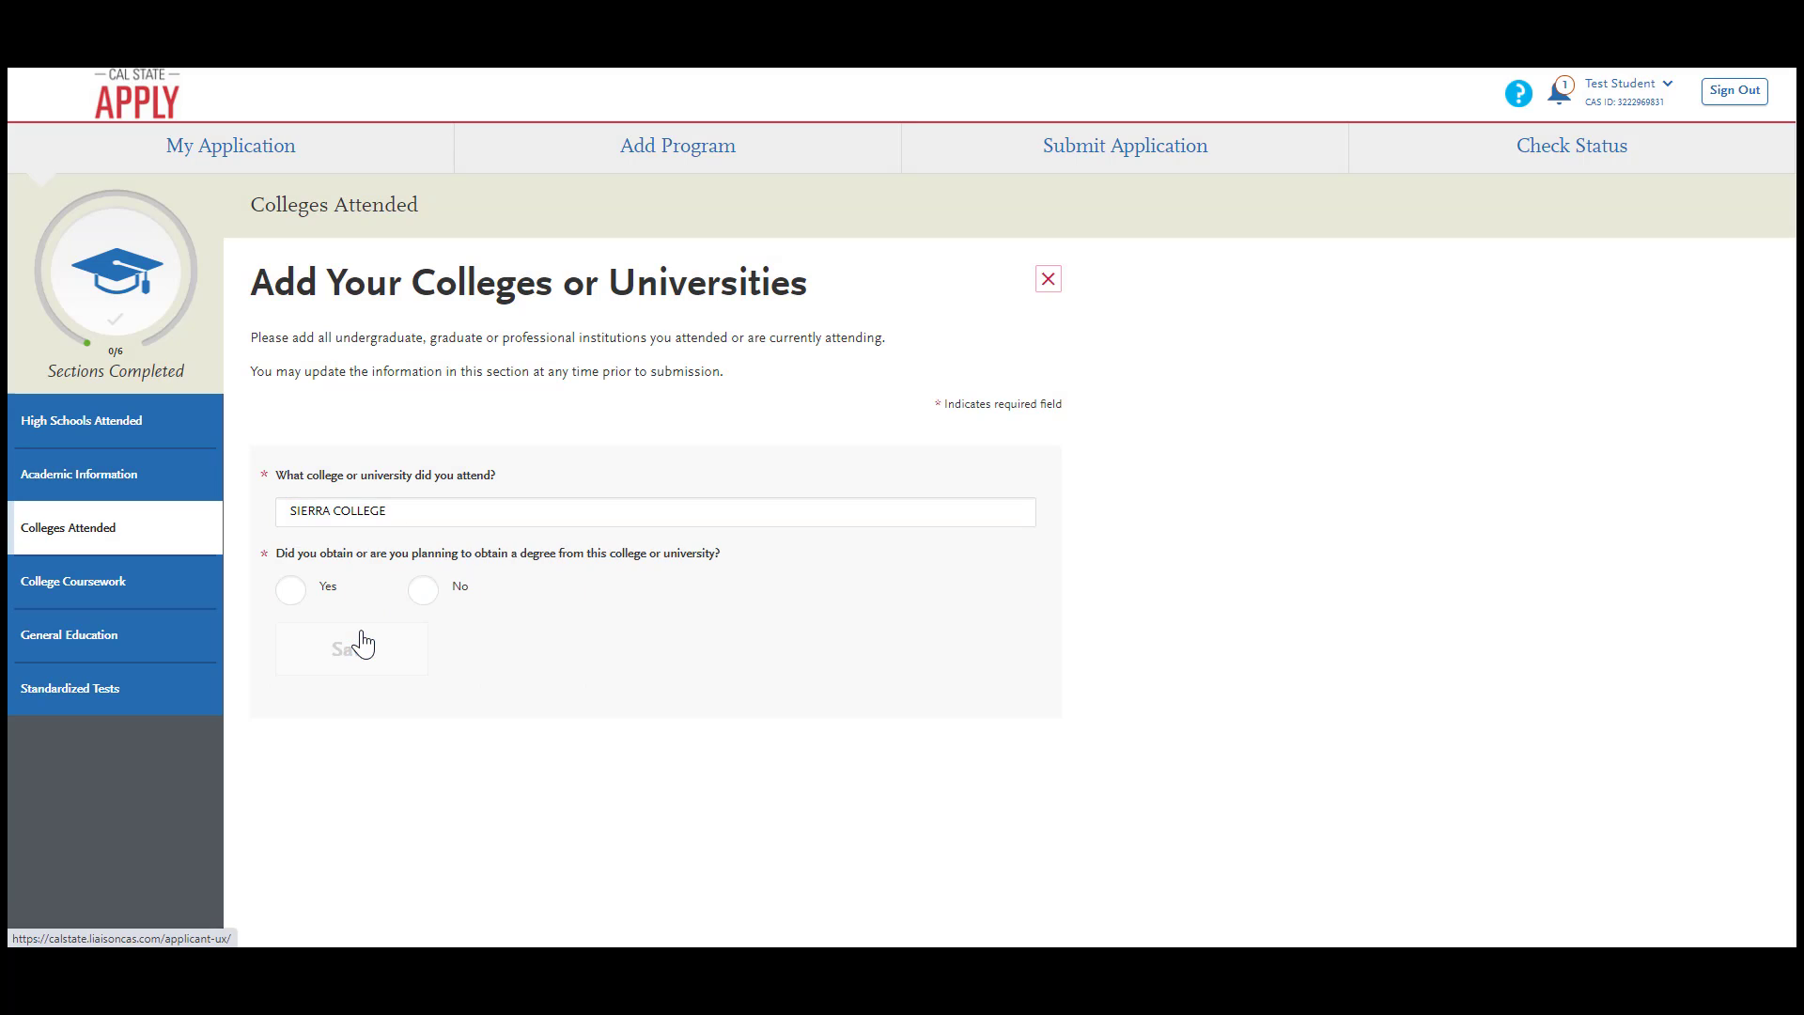
Indicate that a degree is planned at Sierra College, mark it as Degree In Progress, and look through the degree types.
click(289, 594)
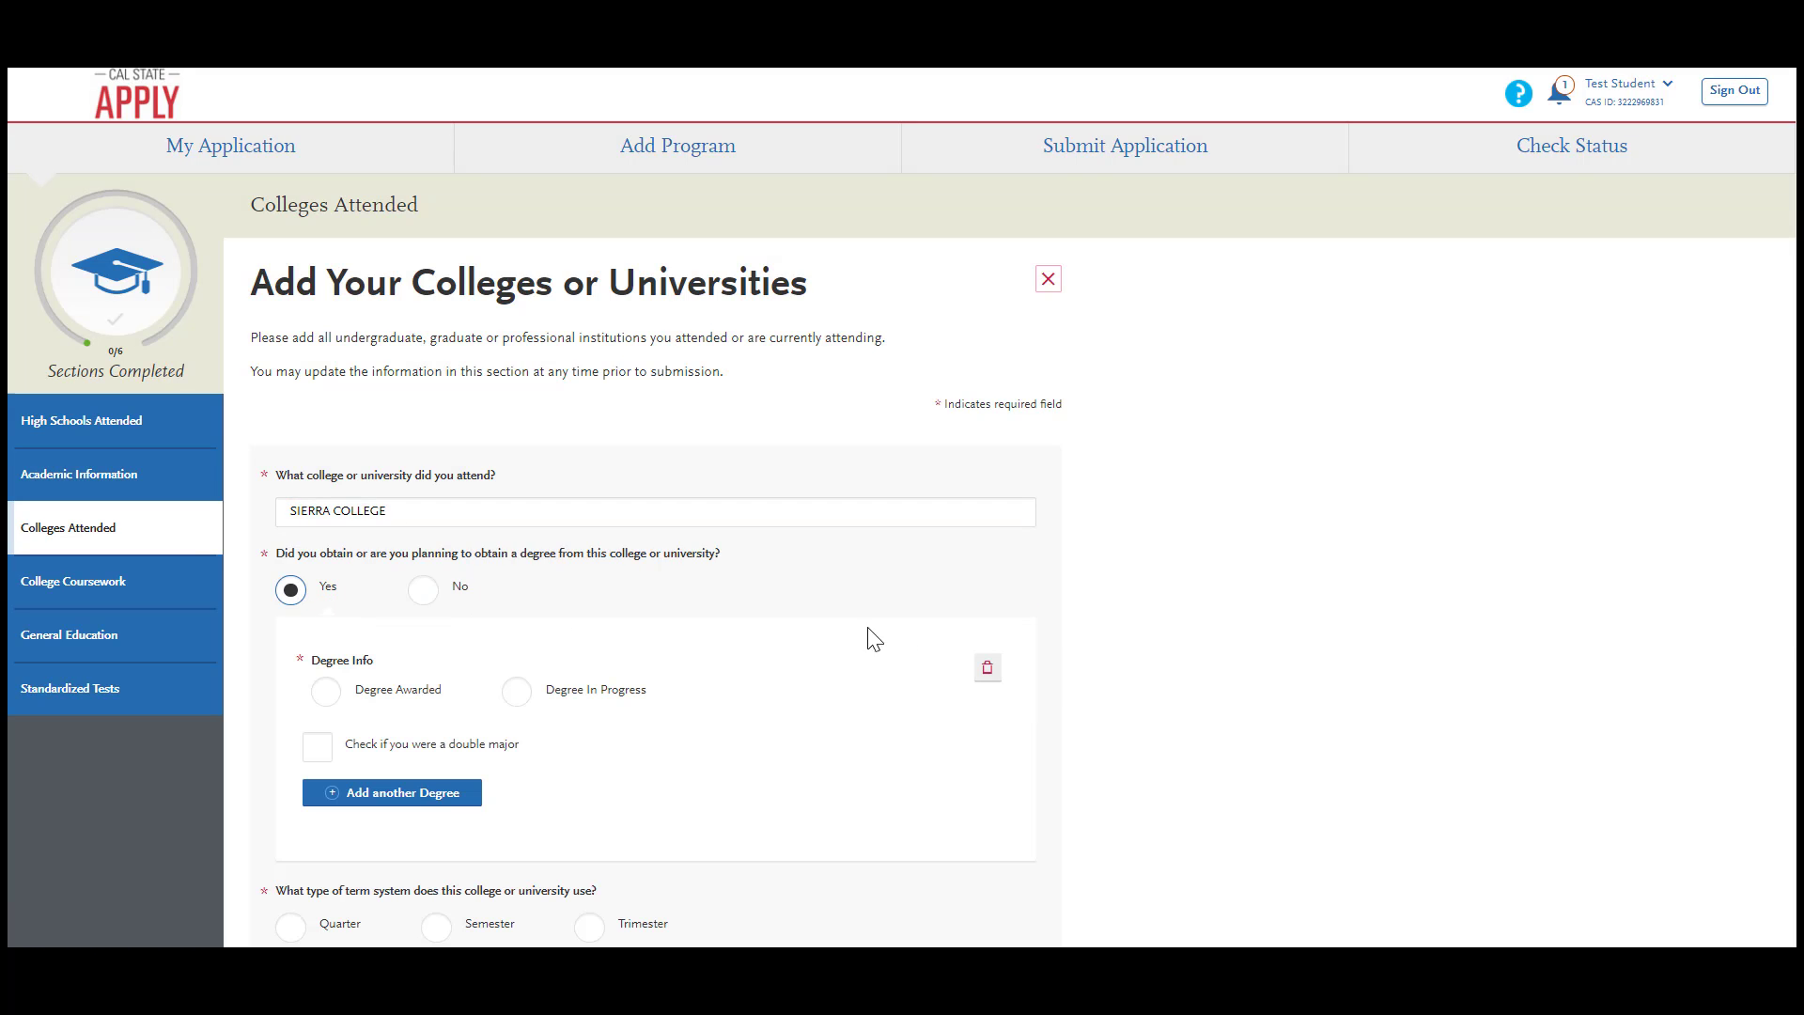
scroll(913, 637, down, 3)
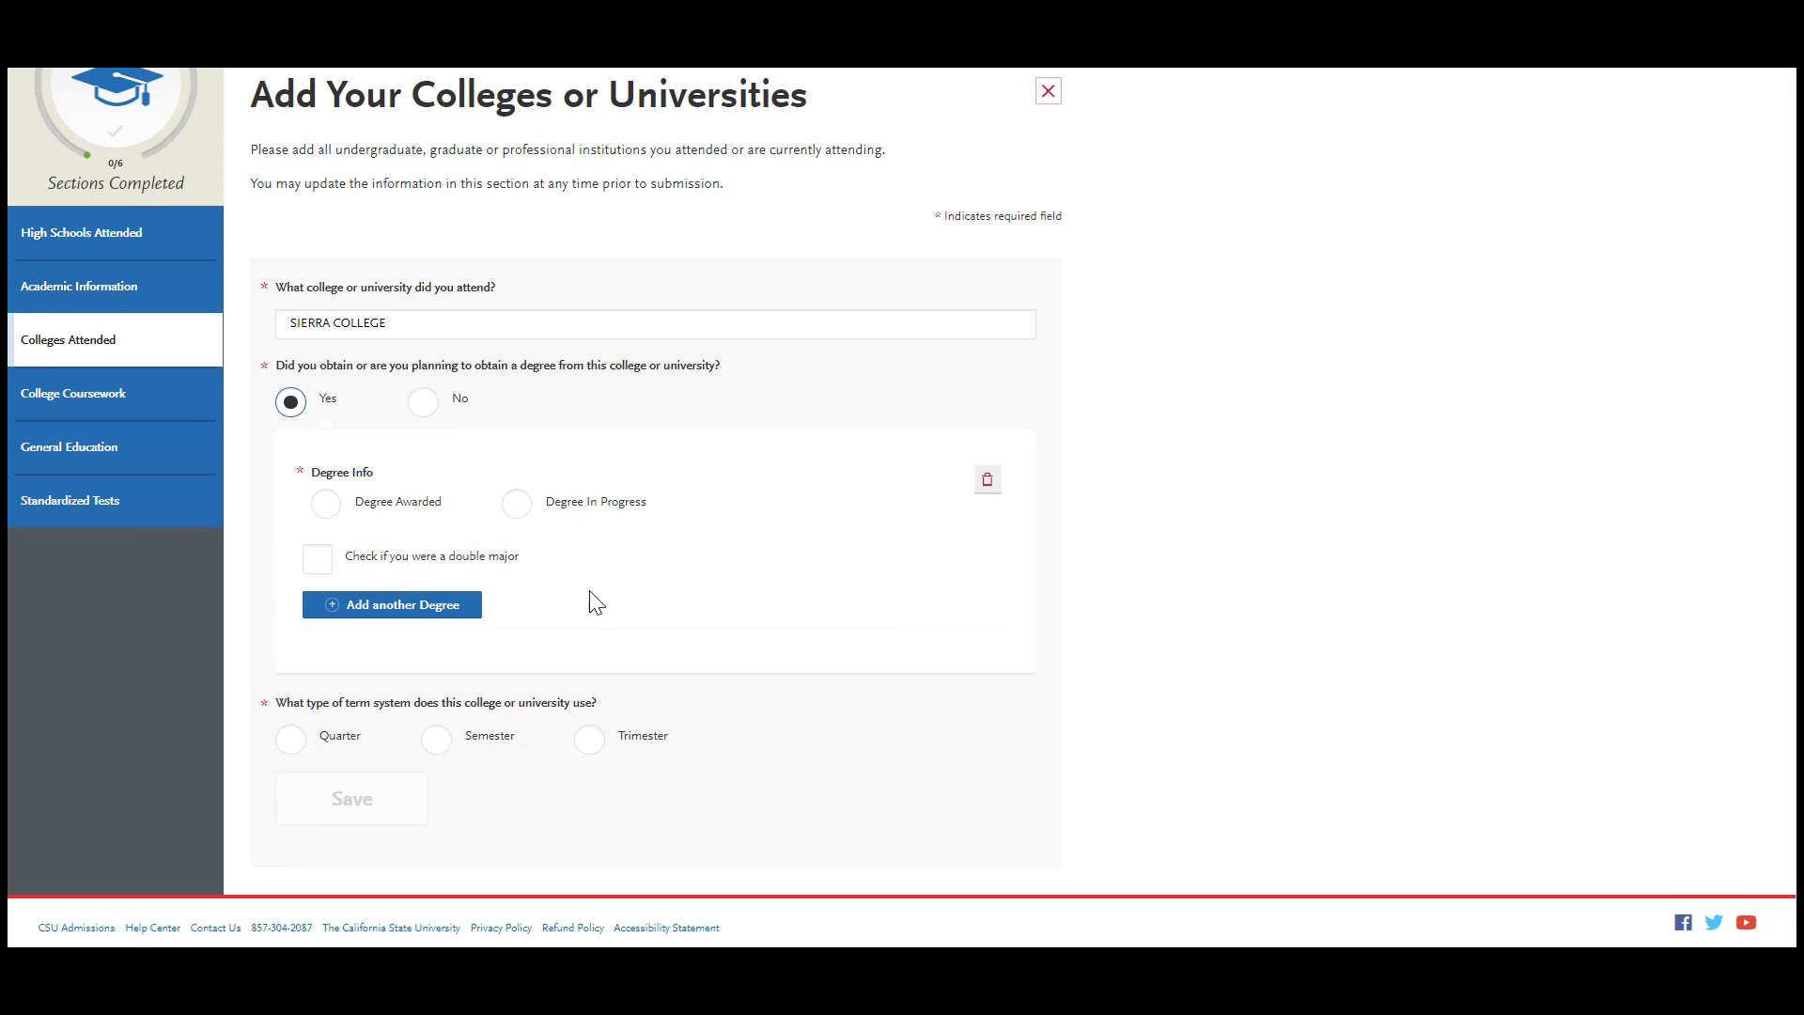
click(517, 504)
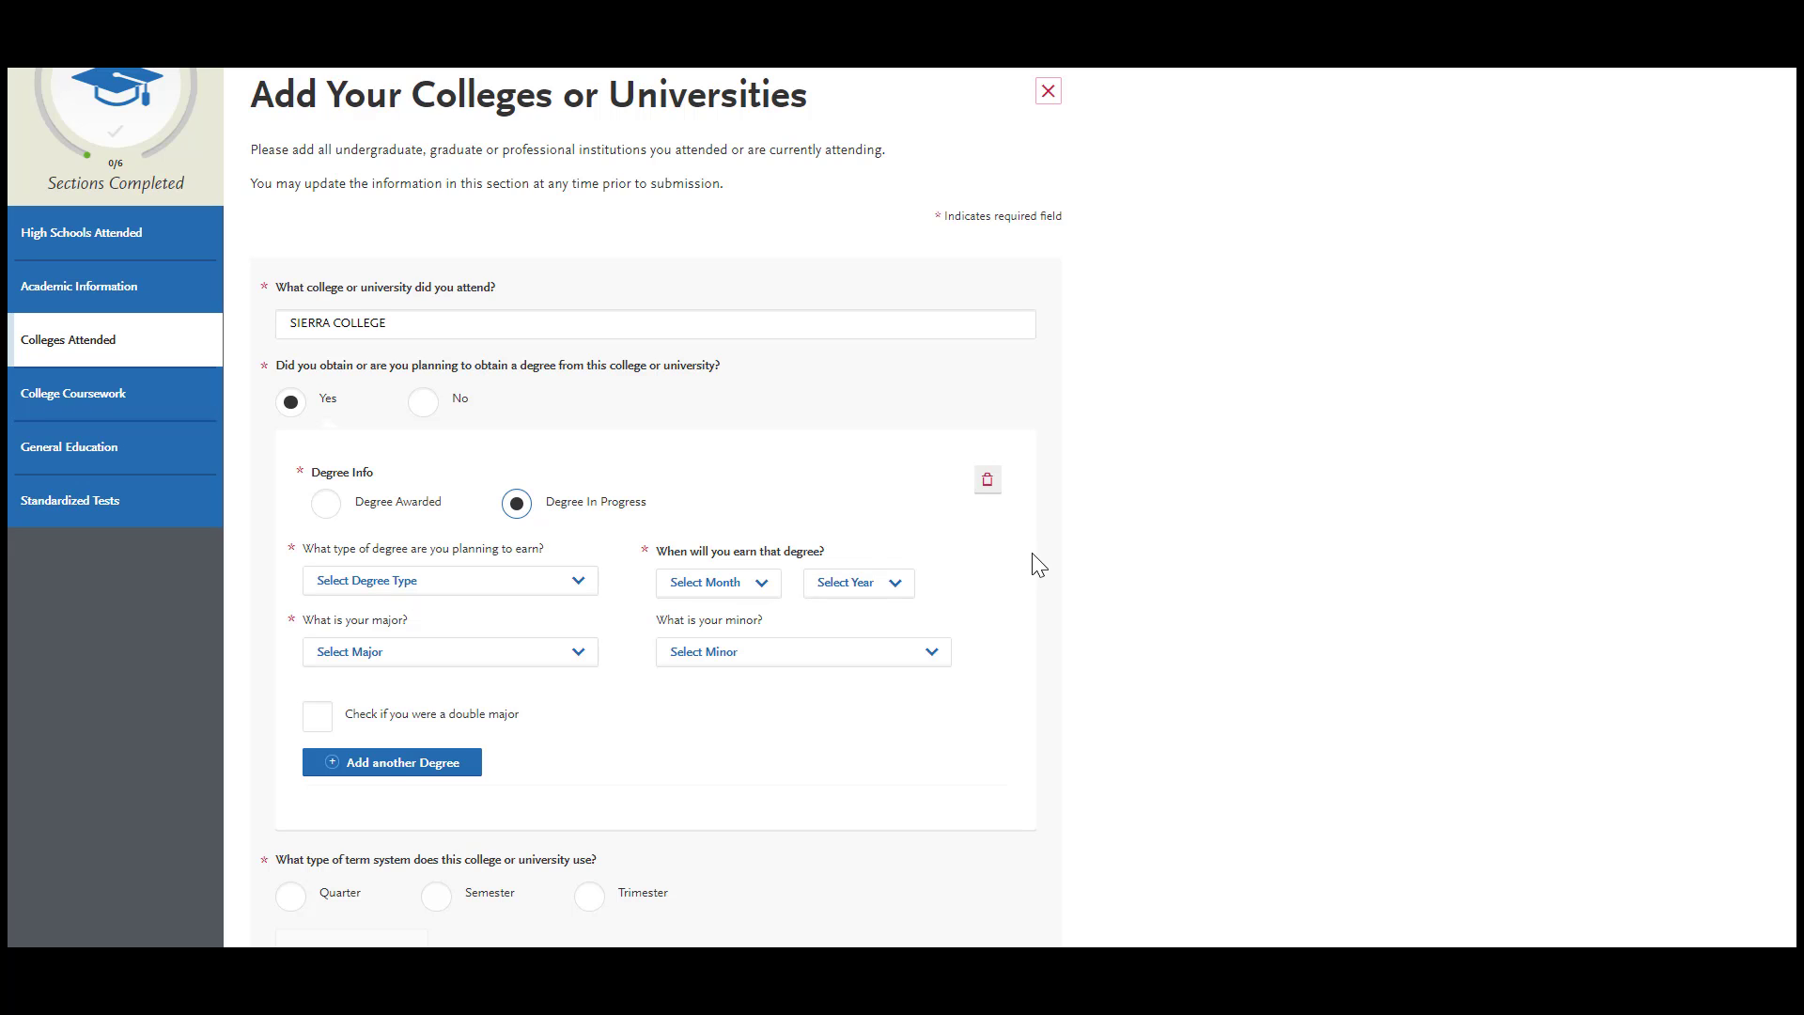
click(571, 586)
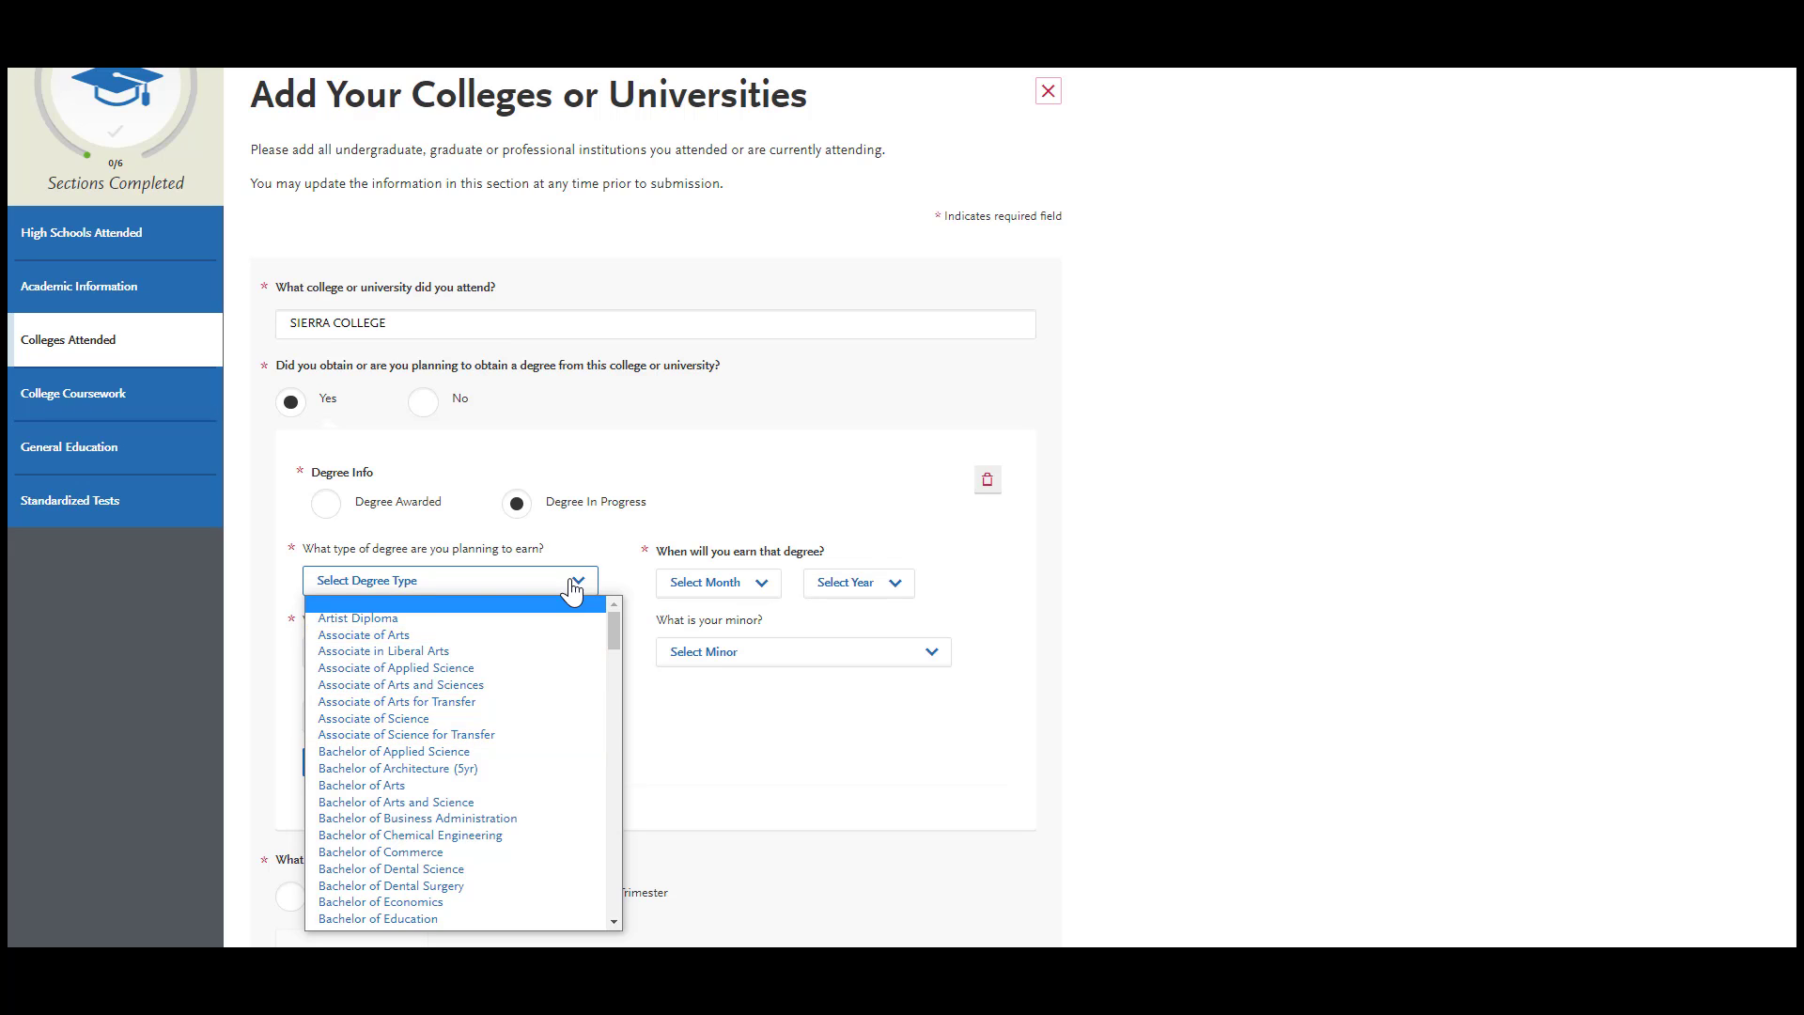
click(257, 601)
Set Sierra College's term system to Semester and bring up the attendance date fields.
scroll(258, 606, down, 2)
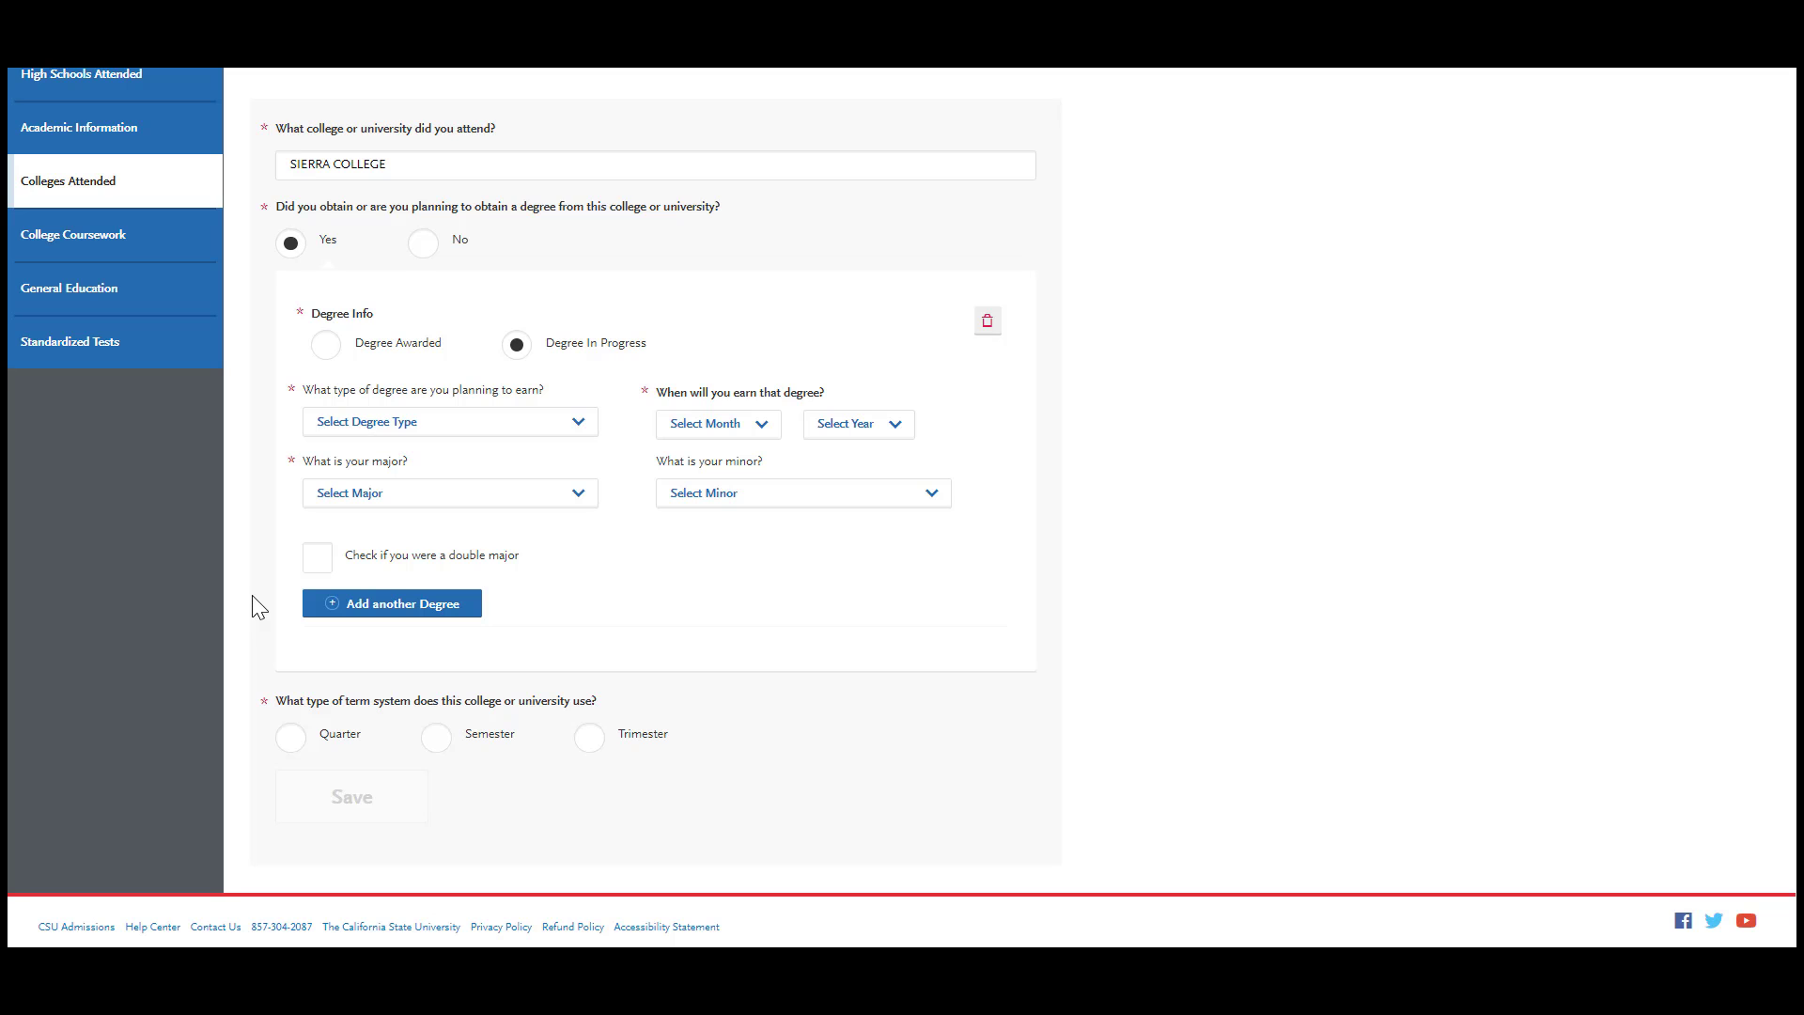
click(436, 740)
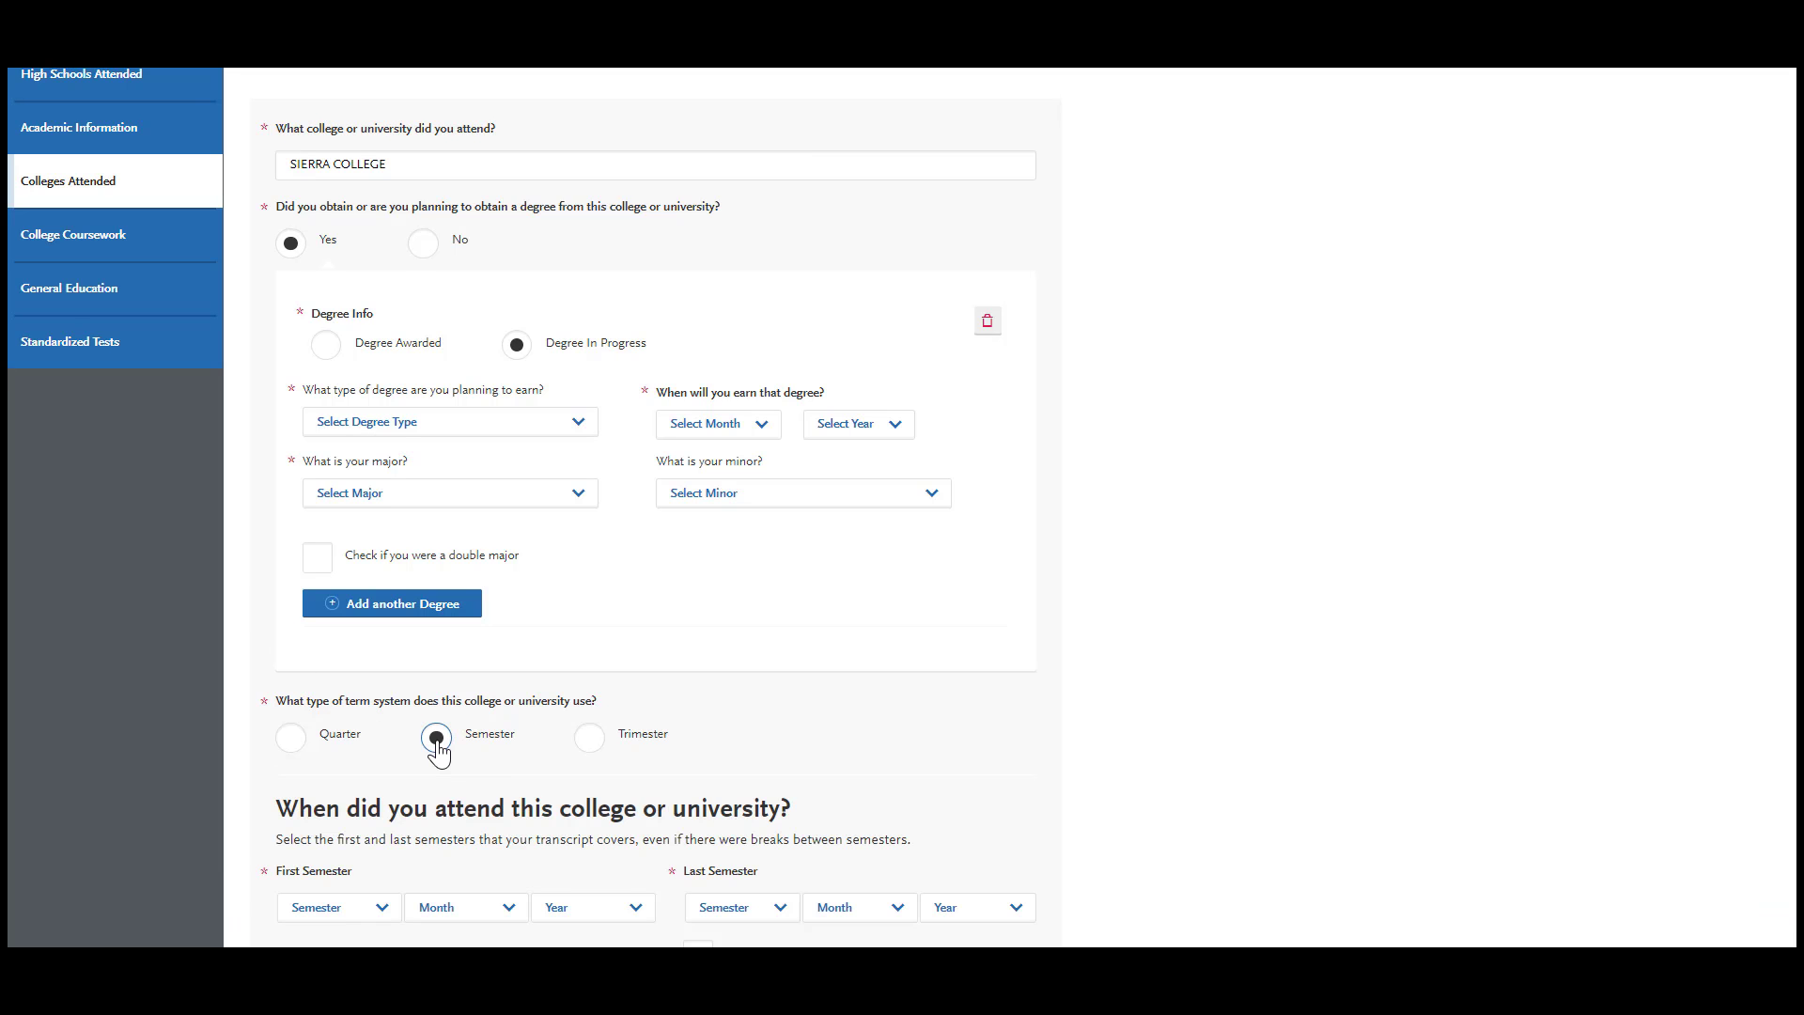
scroll(503, 753, down, 3)
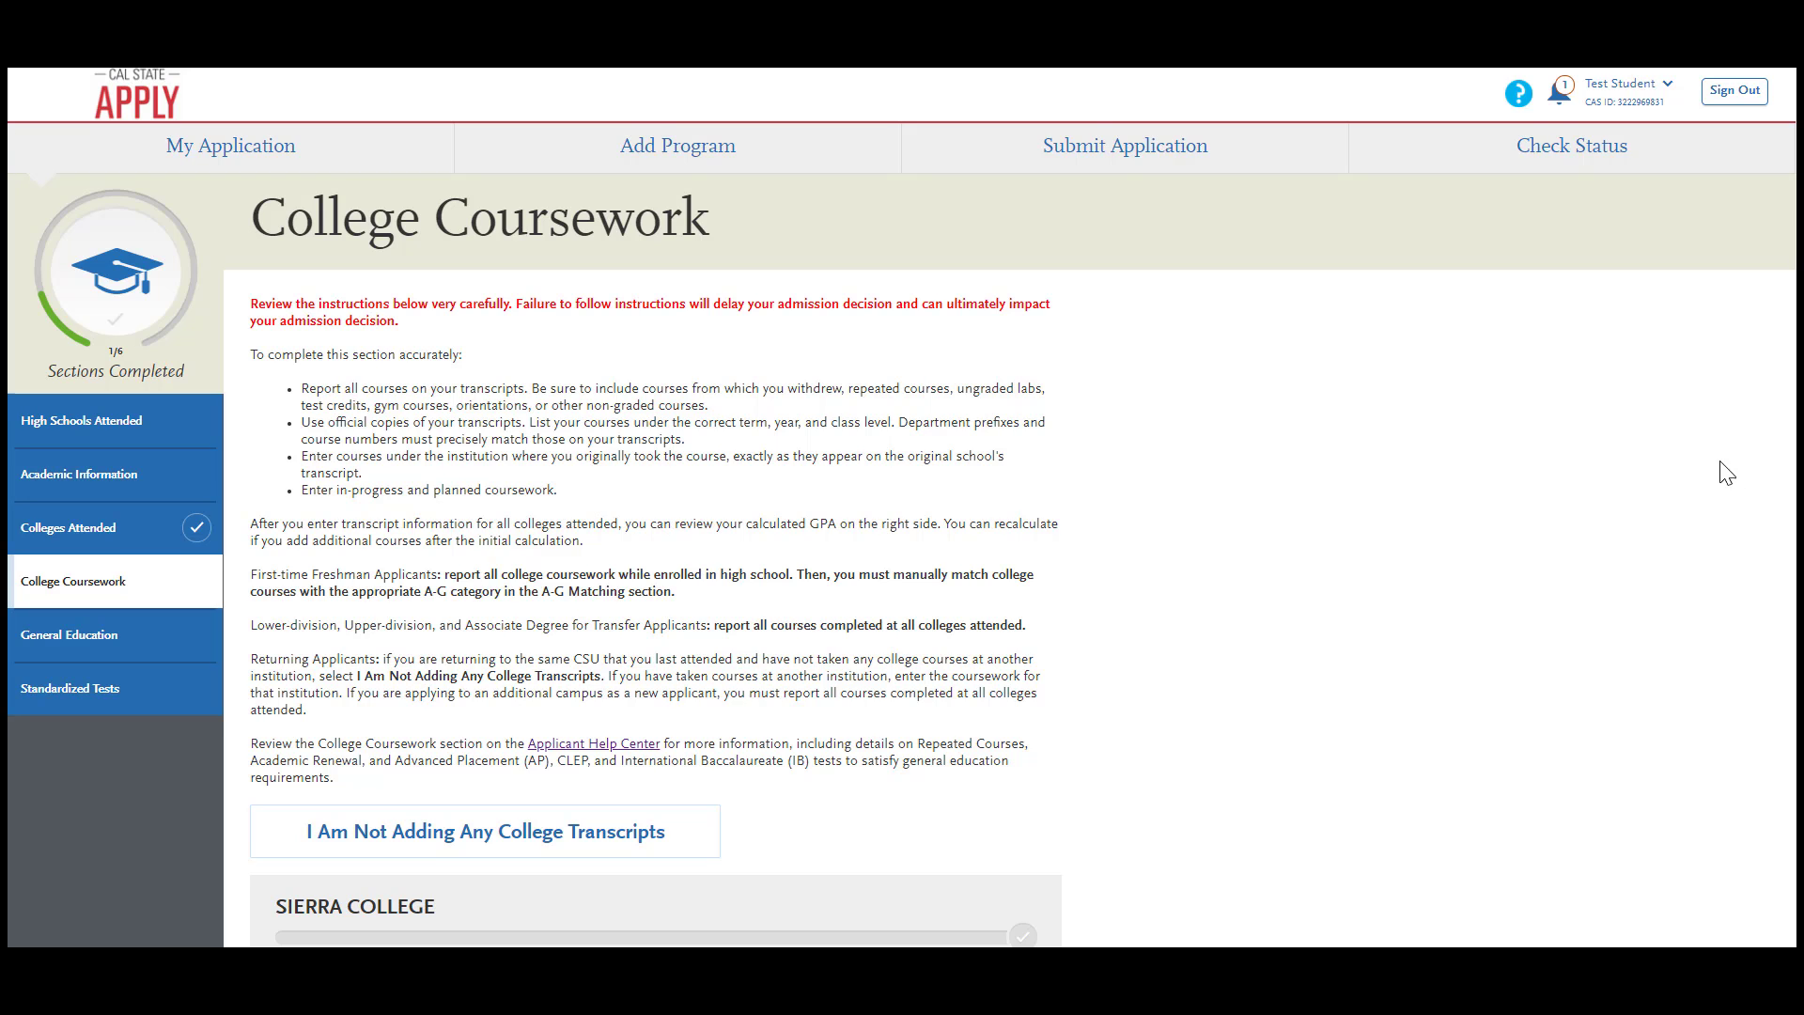
Add a semester to the Sierra College transcript and set its term to Fall.
scroll(1579, 470, down, 3)
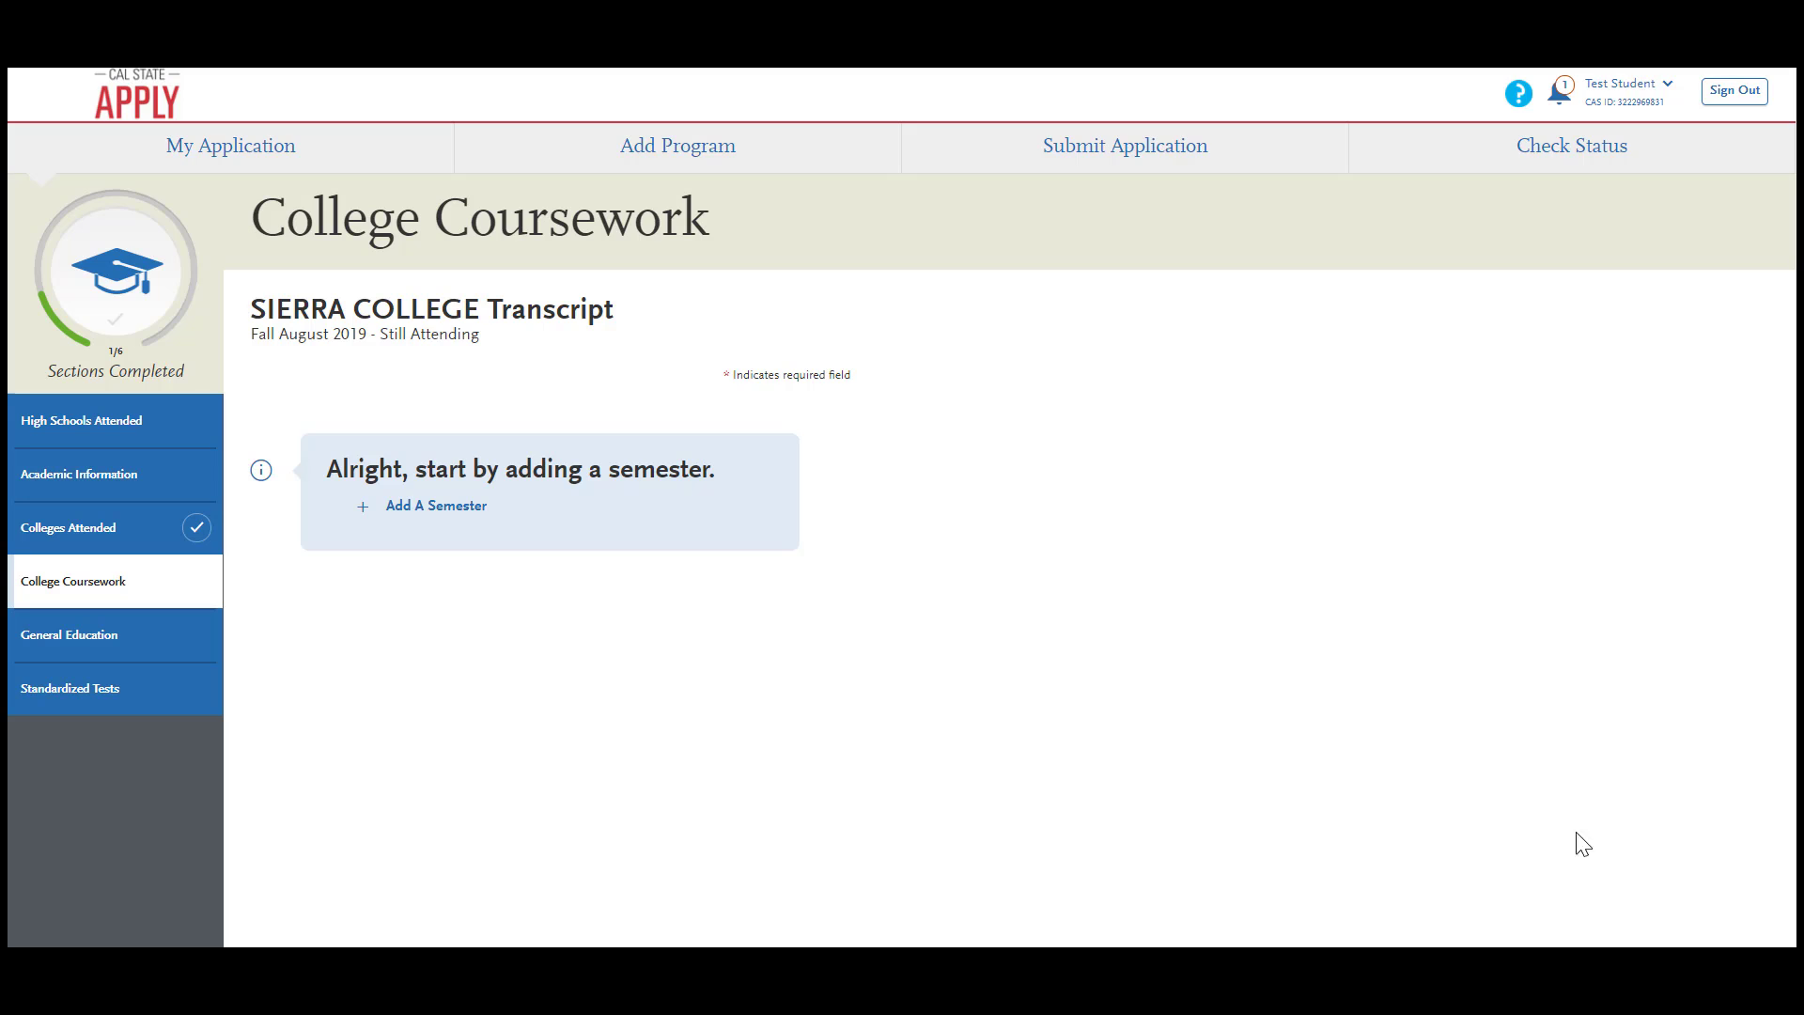
click(464, 526)
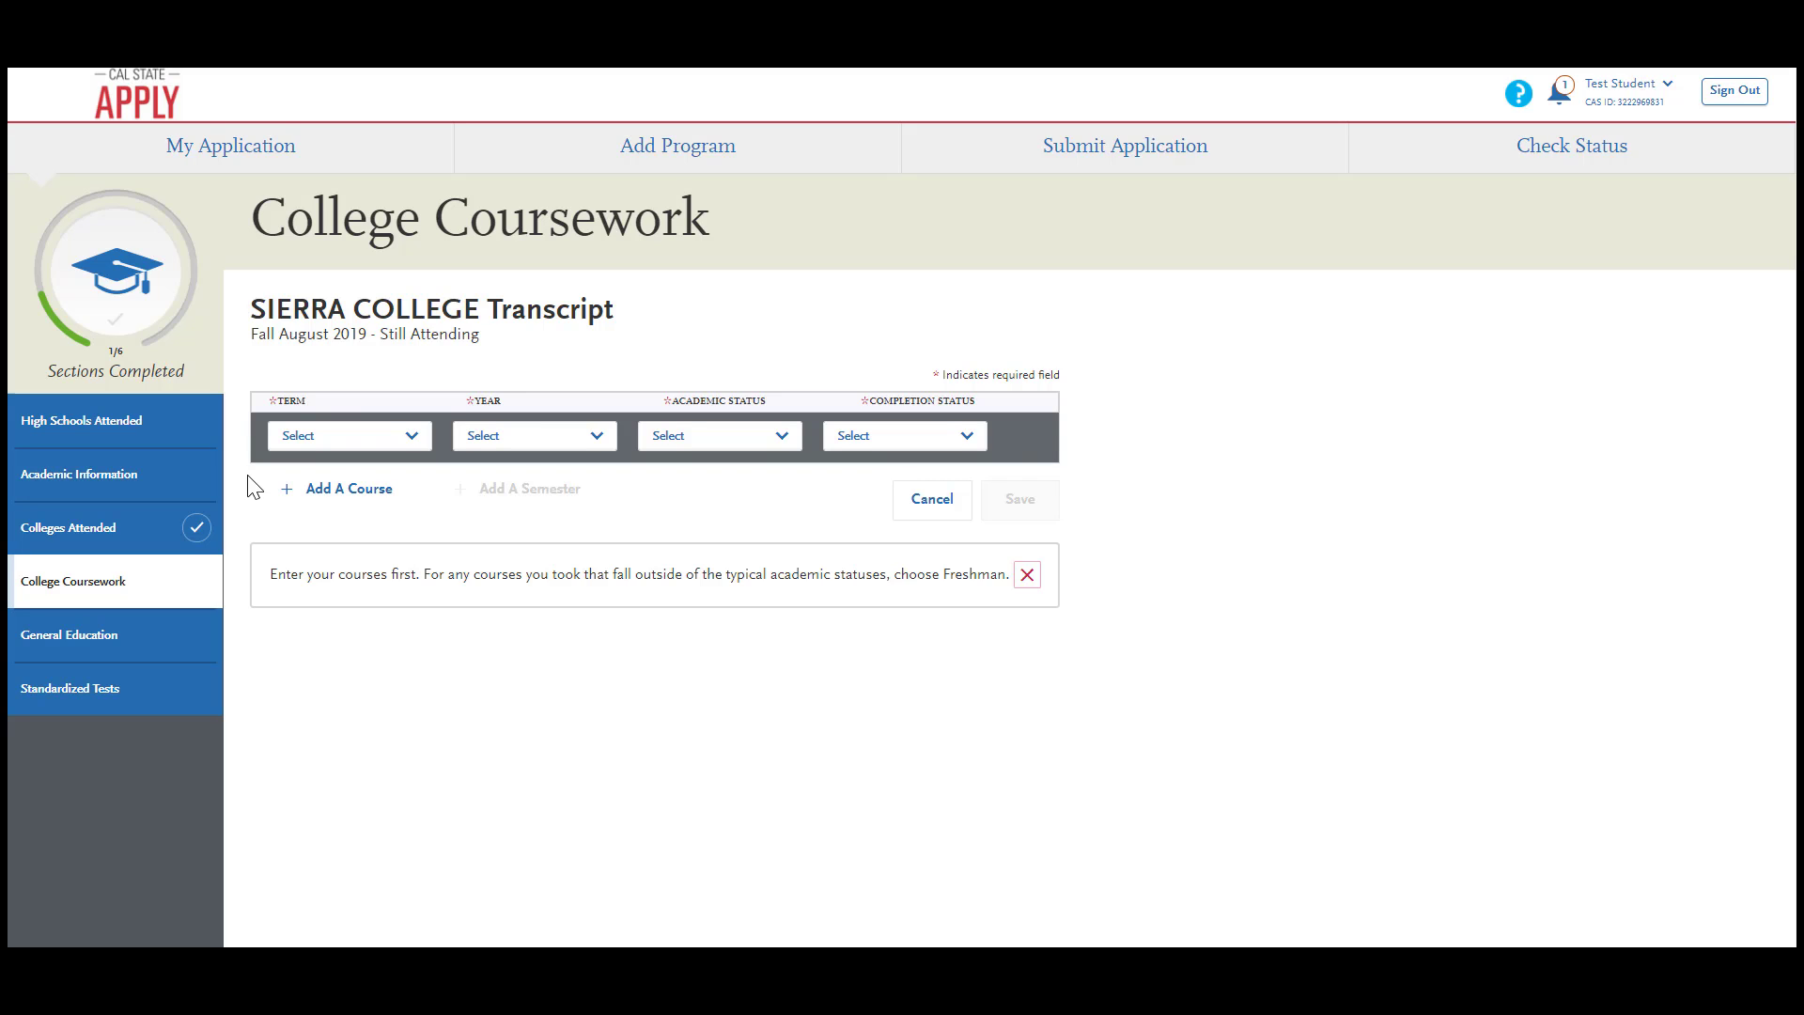
click(312, 451)
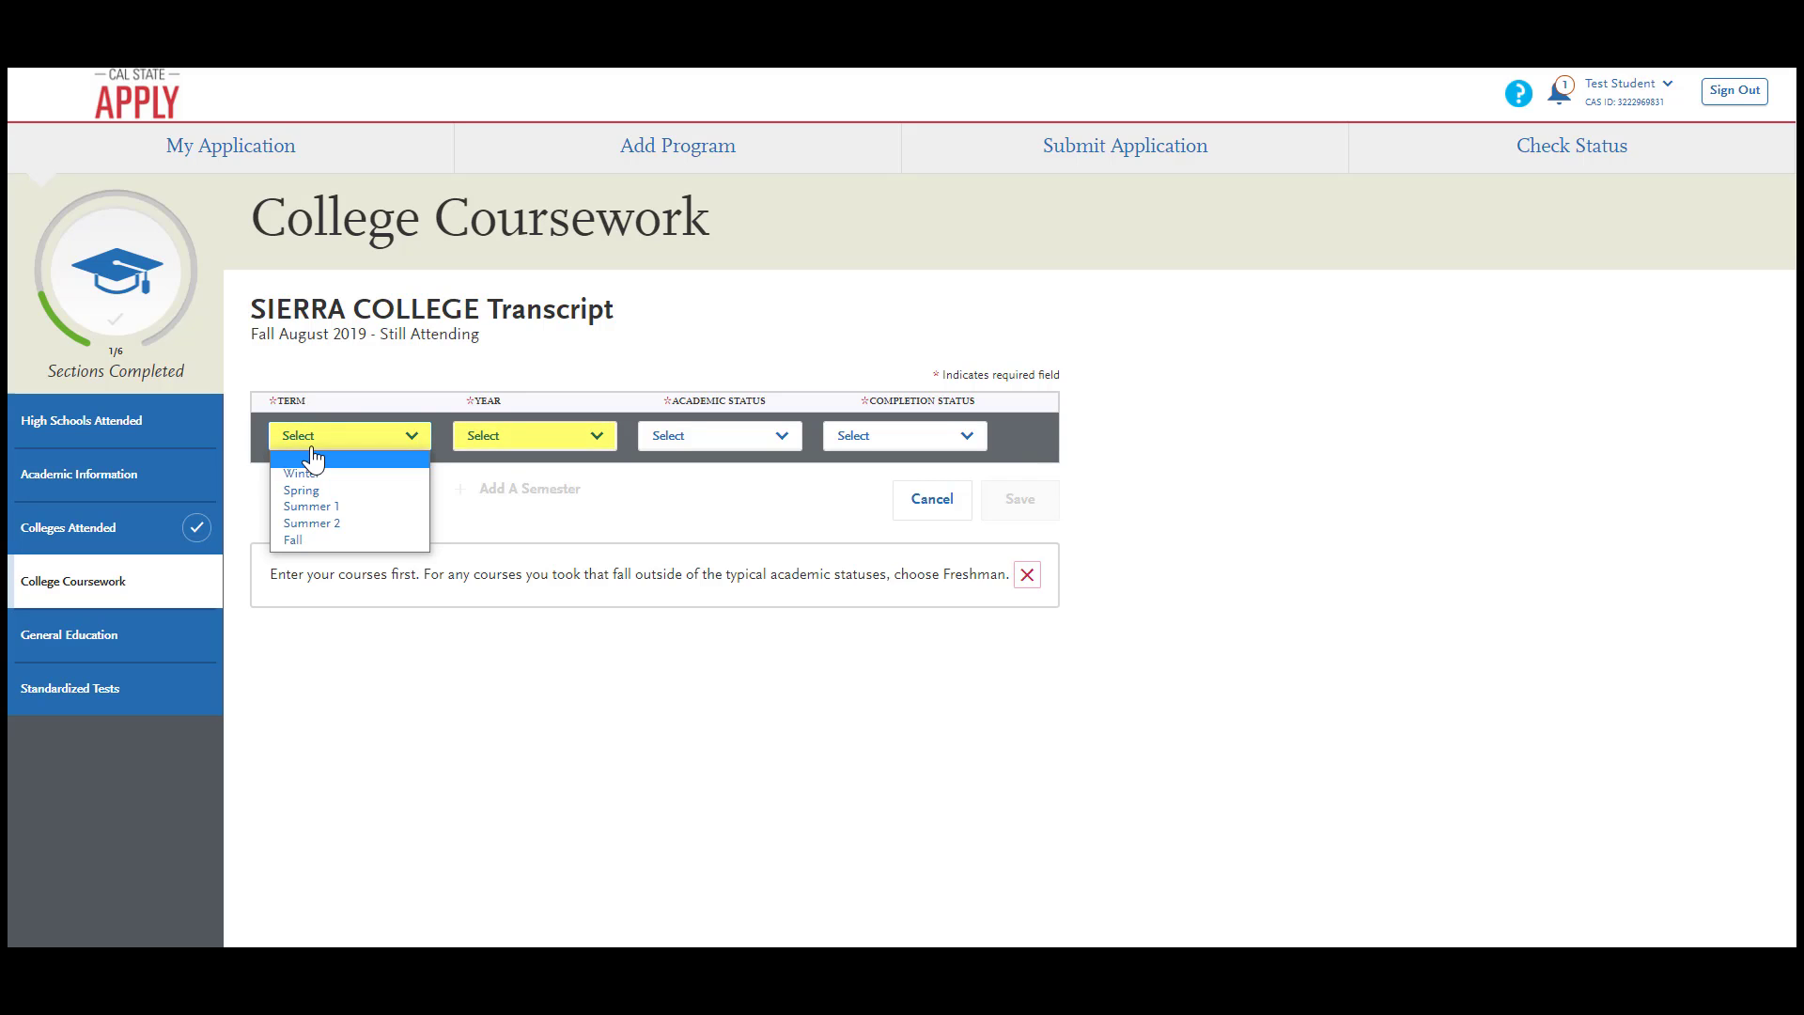
click(364, 532)
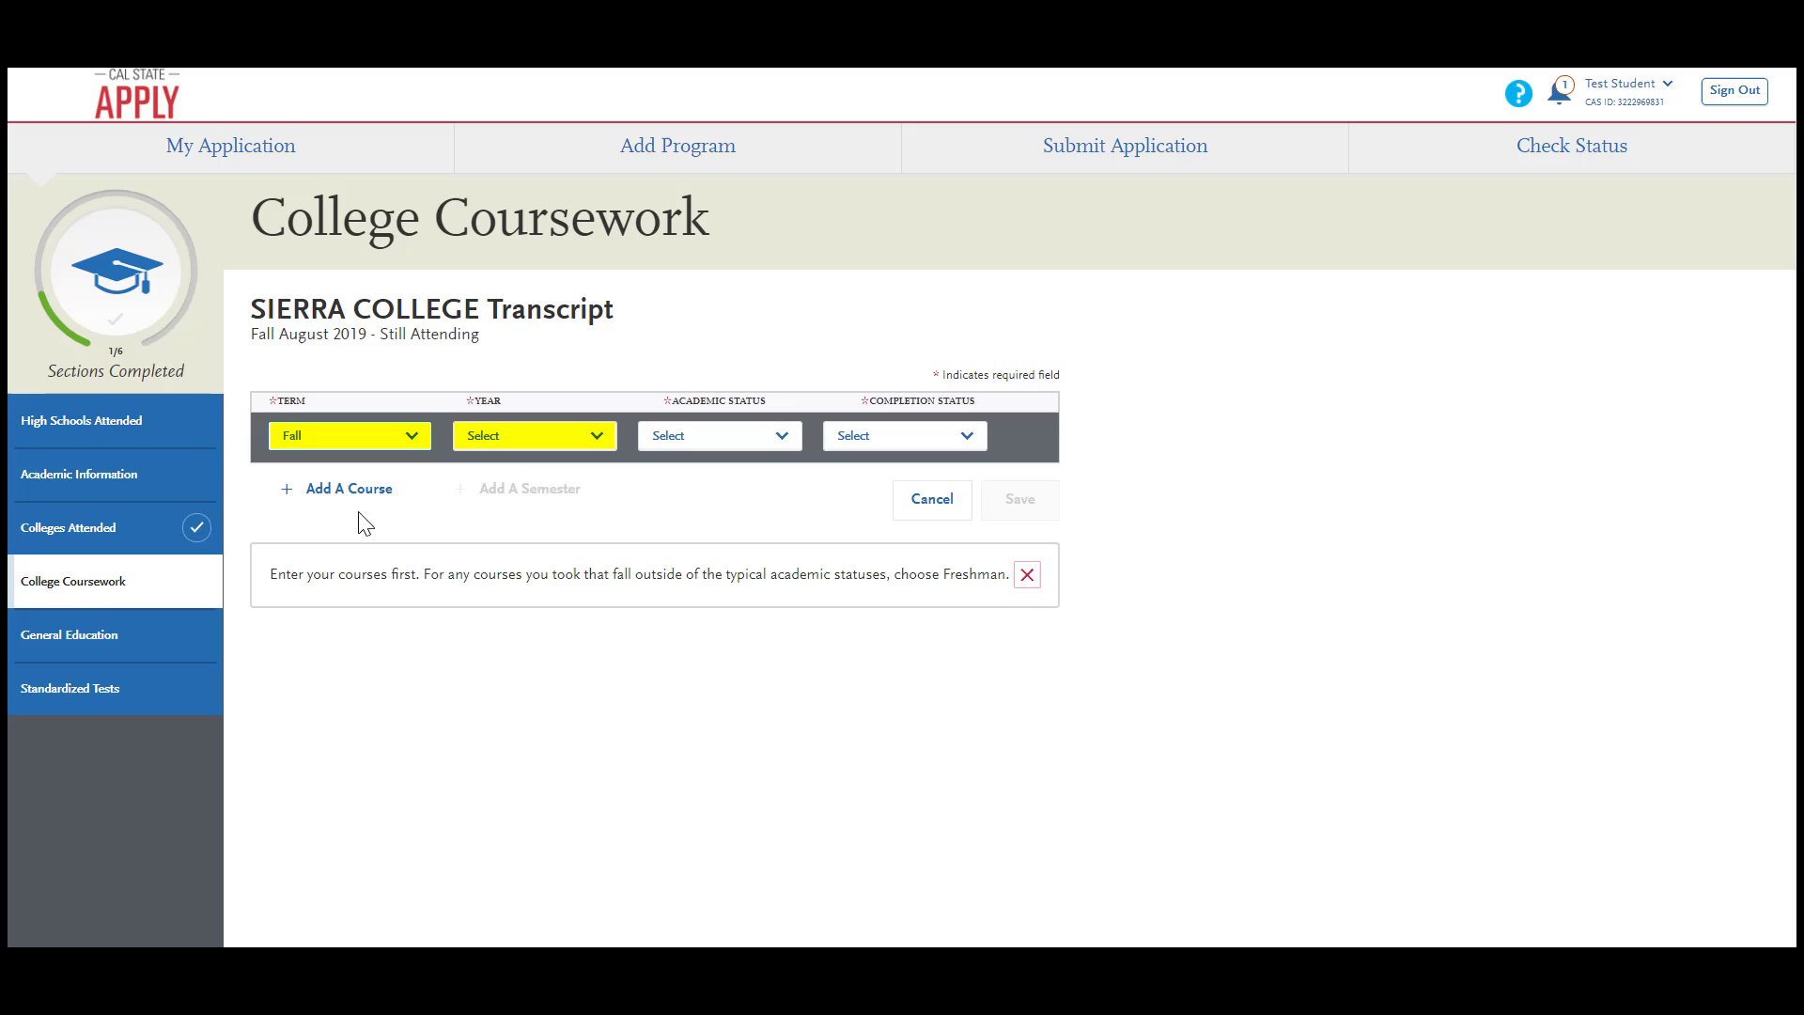
Look through the semester's year and academic status options, and set its completion status to Completed.
click(523, 440)
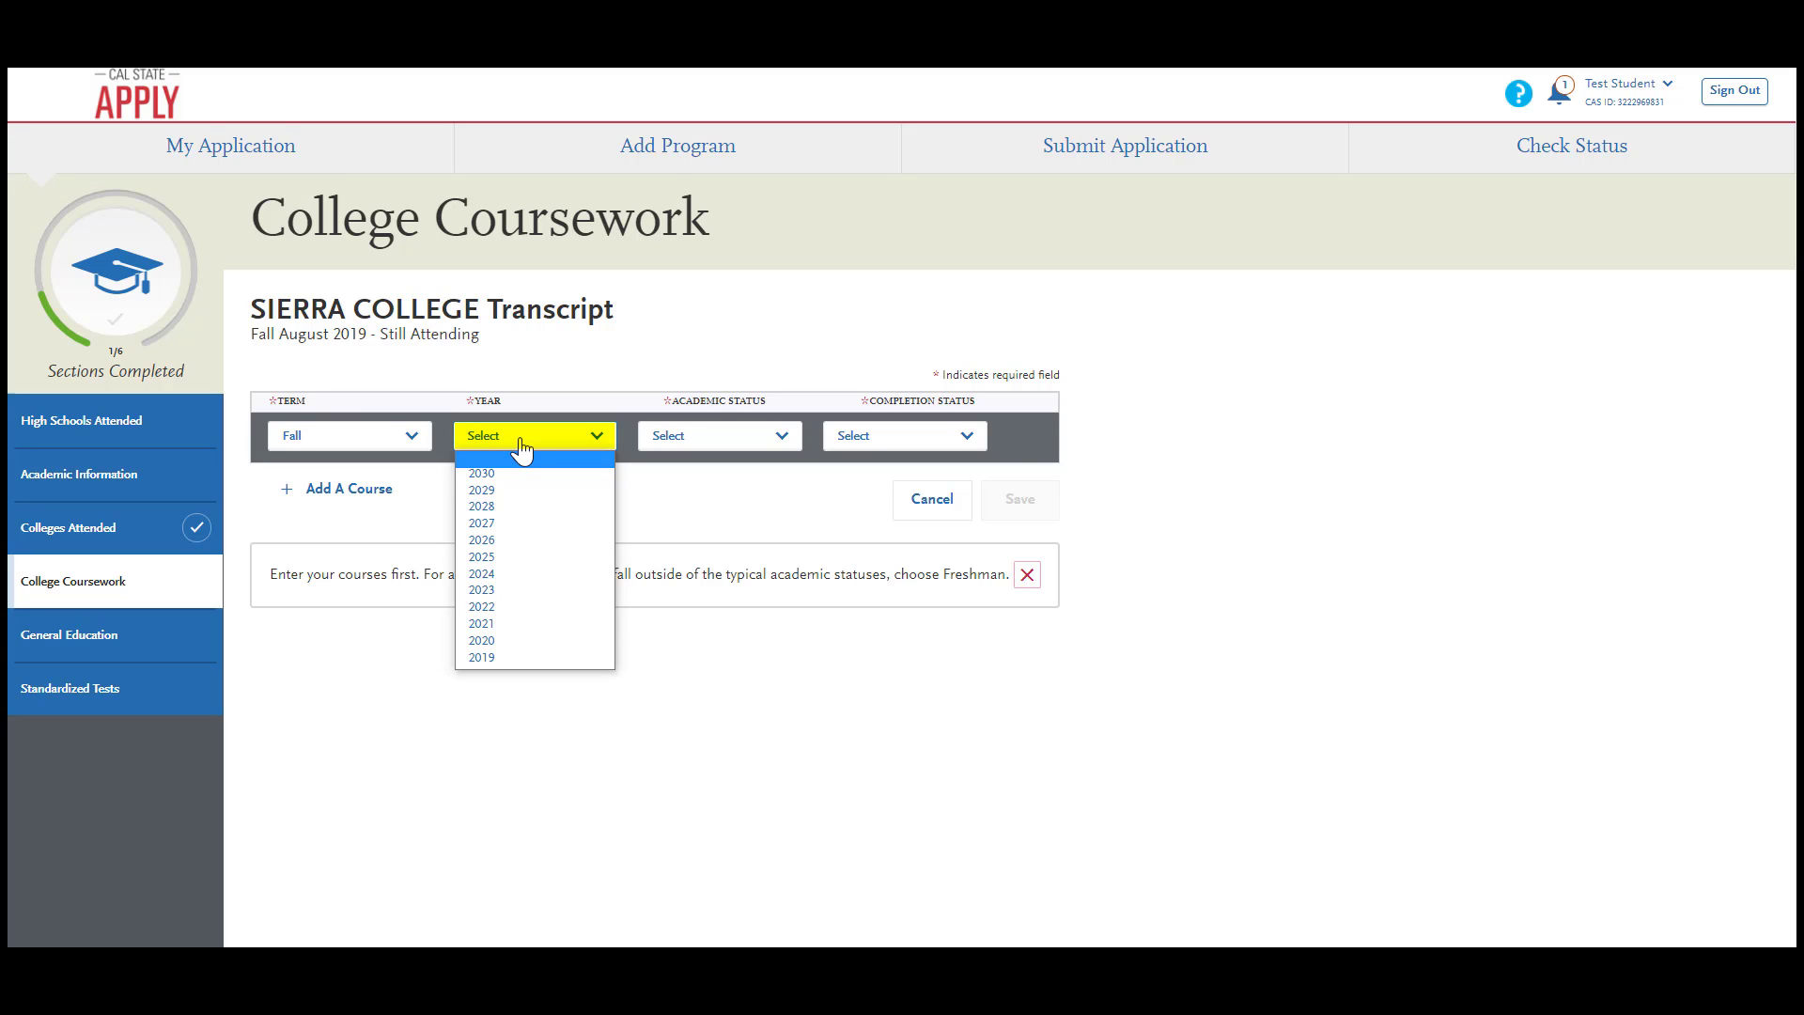
click(678, 440)
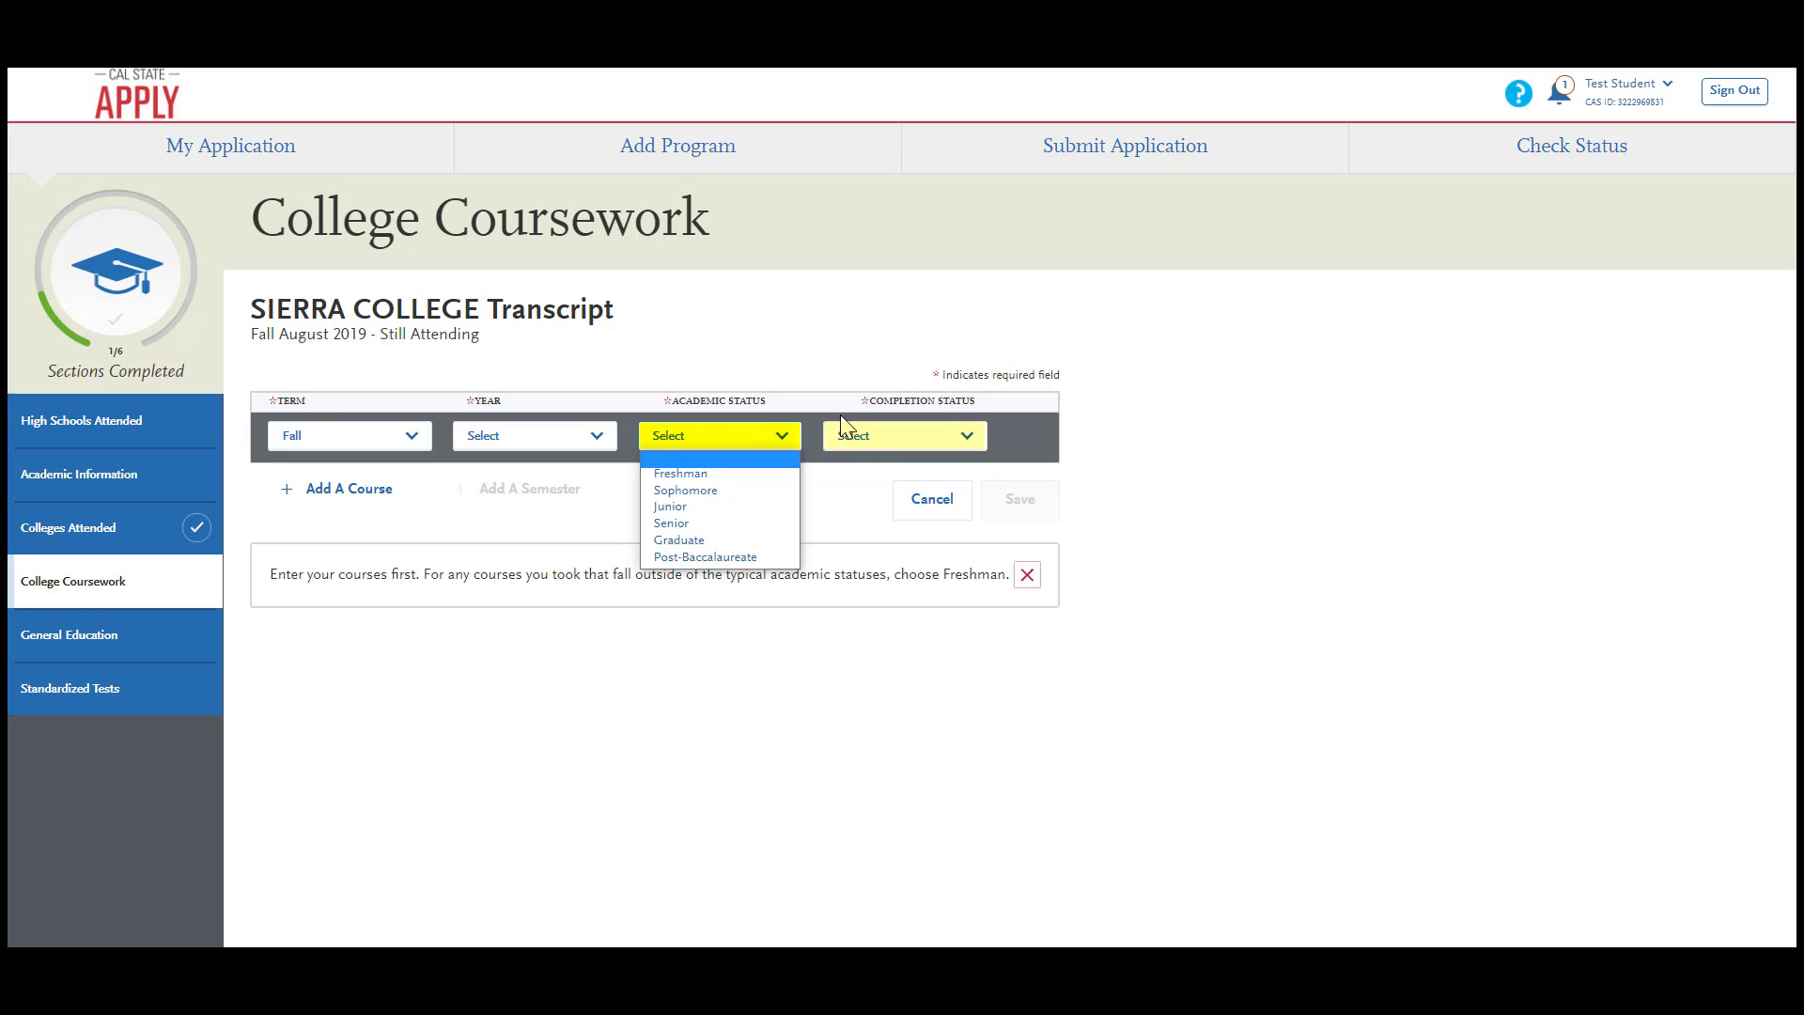
click(870, 438)
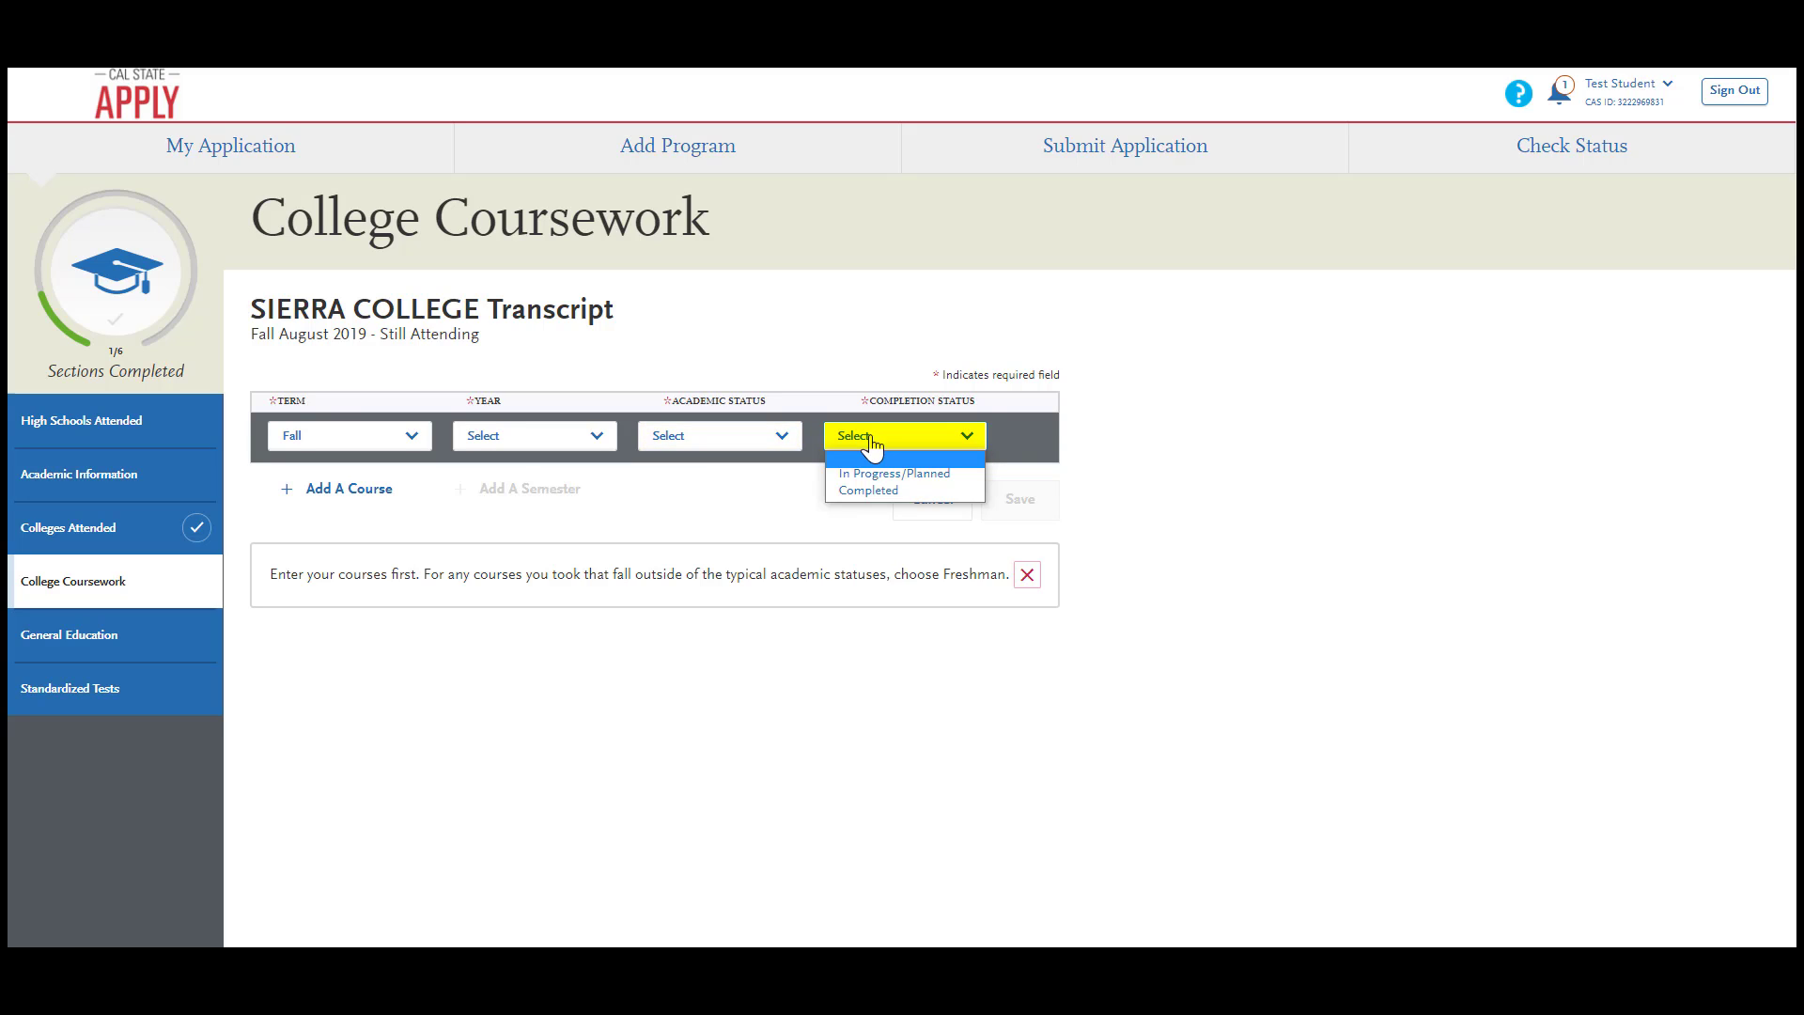
click(867, 489)
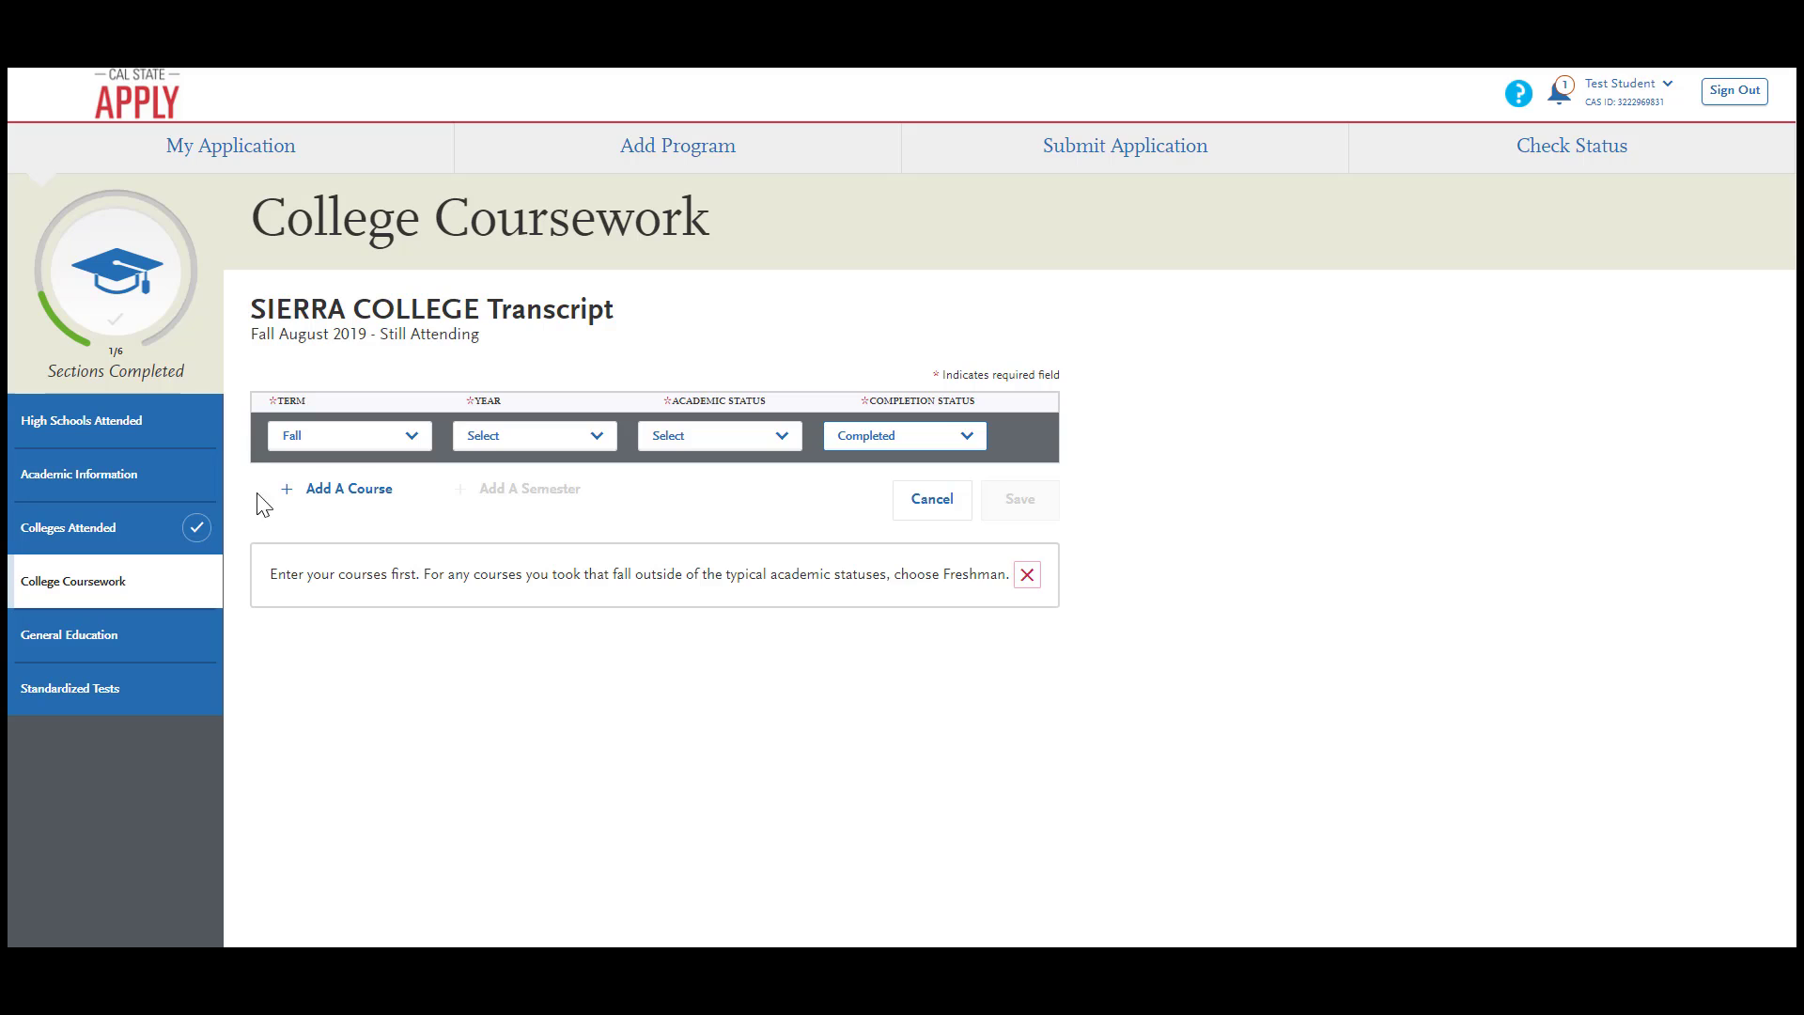
Add a course to the Fall semester using the suggested course code MATH13.
click(348, 490)
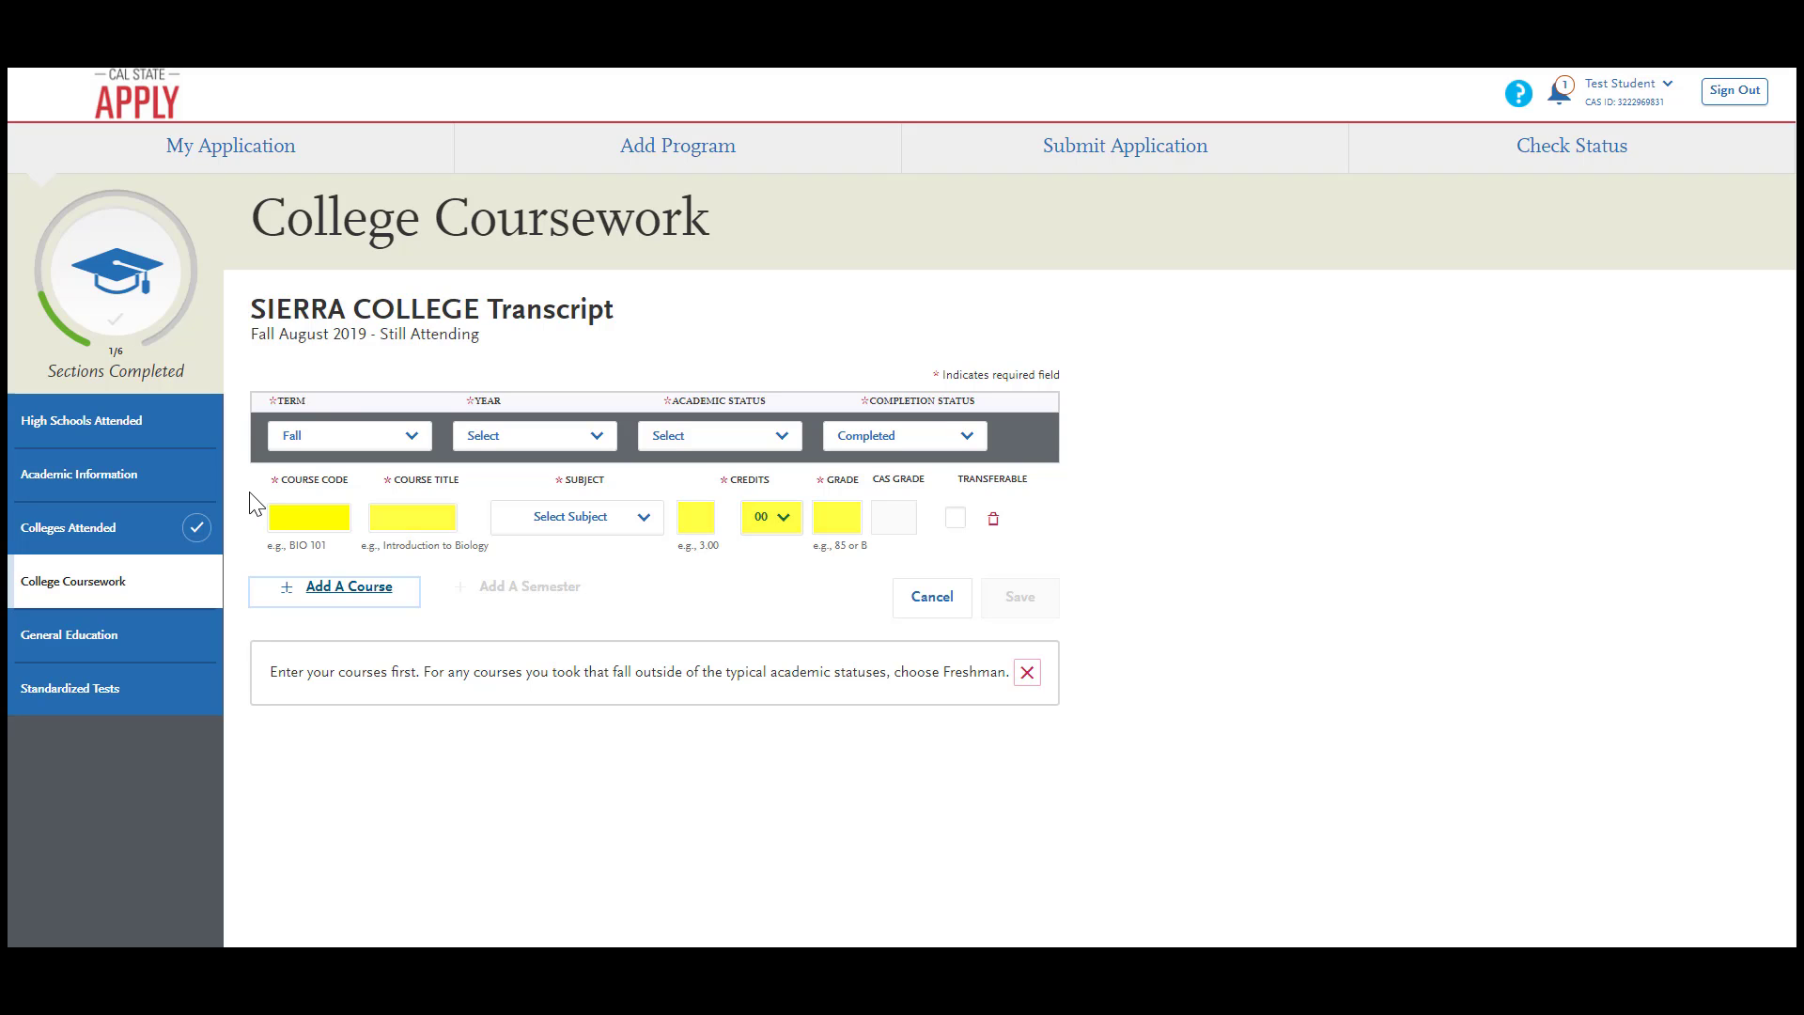
click(292, 518)
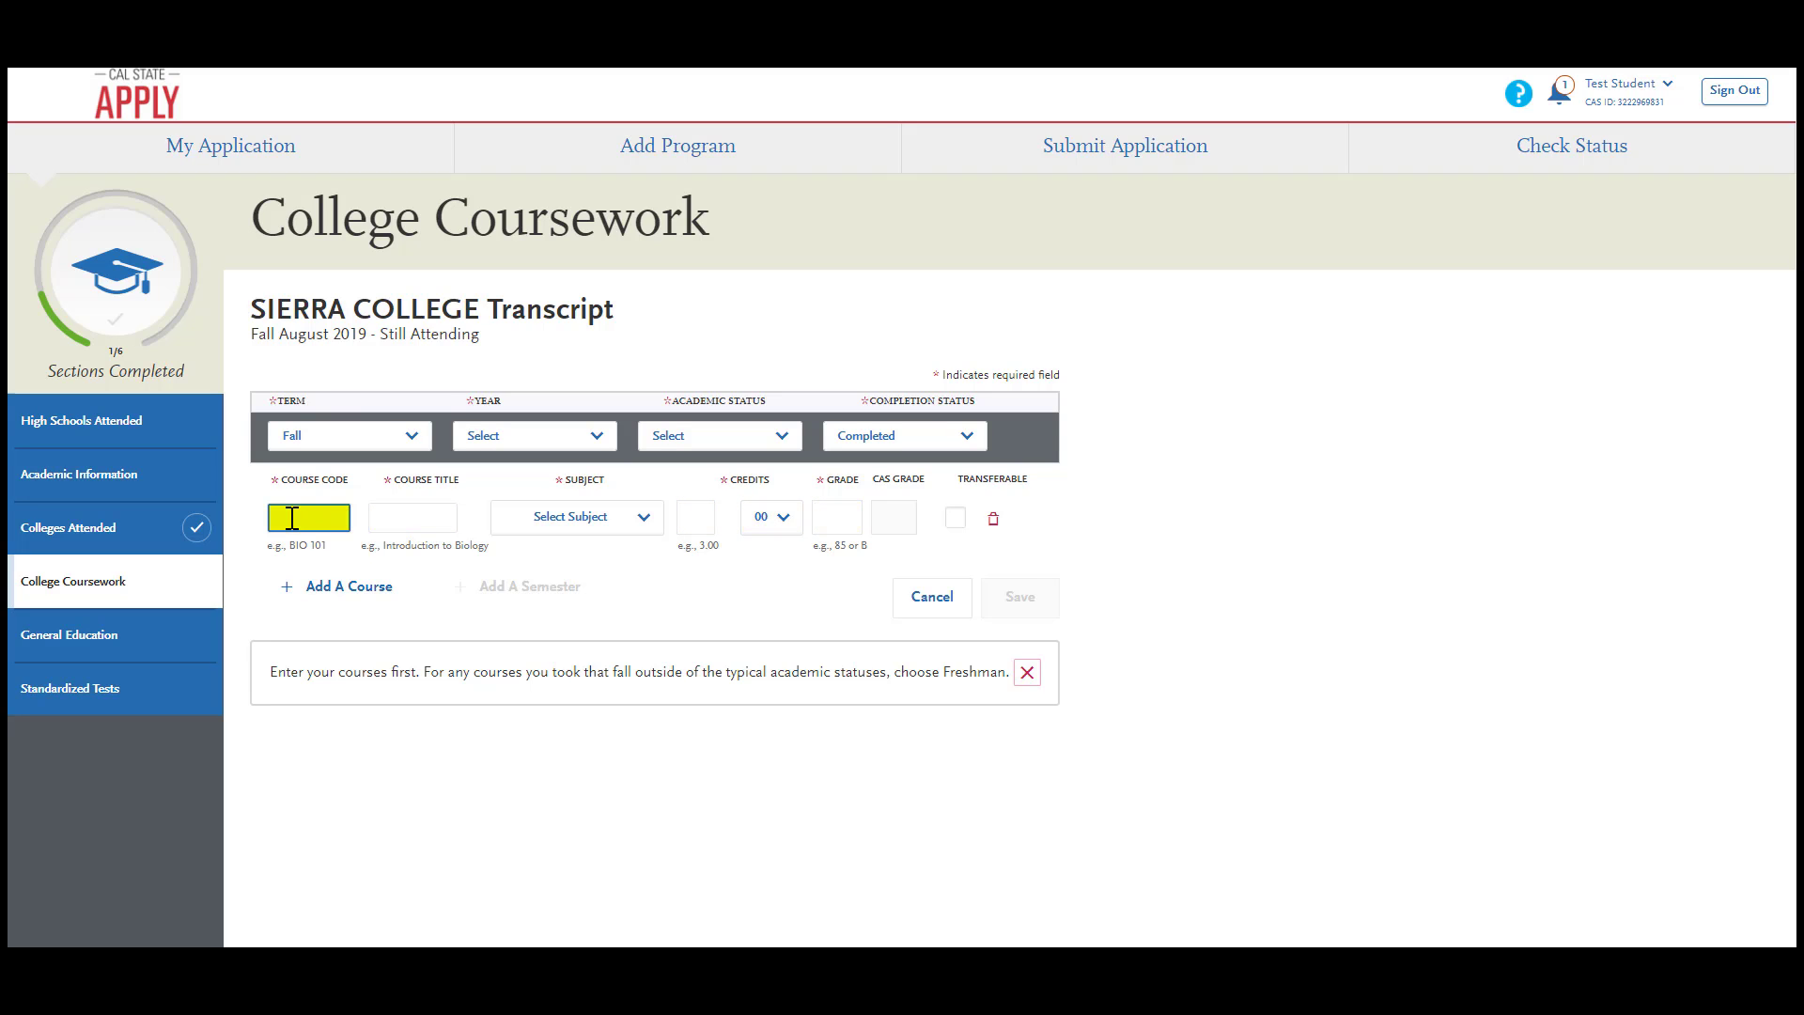
text(MATH13)
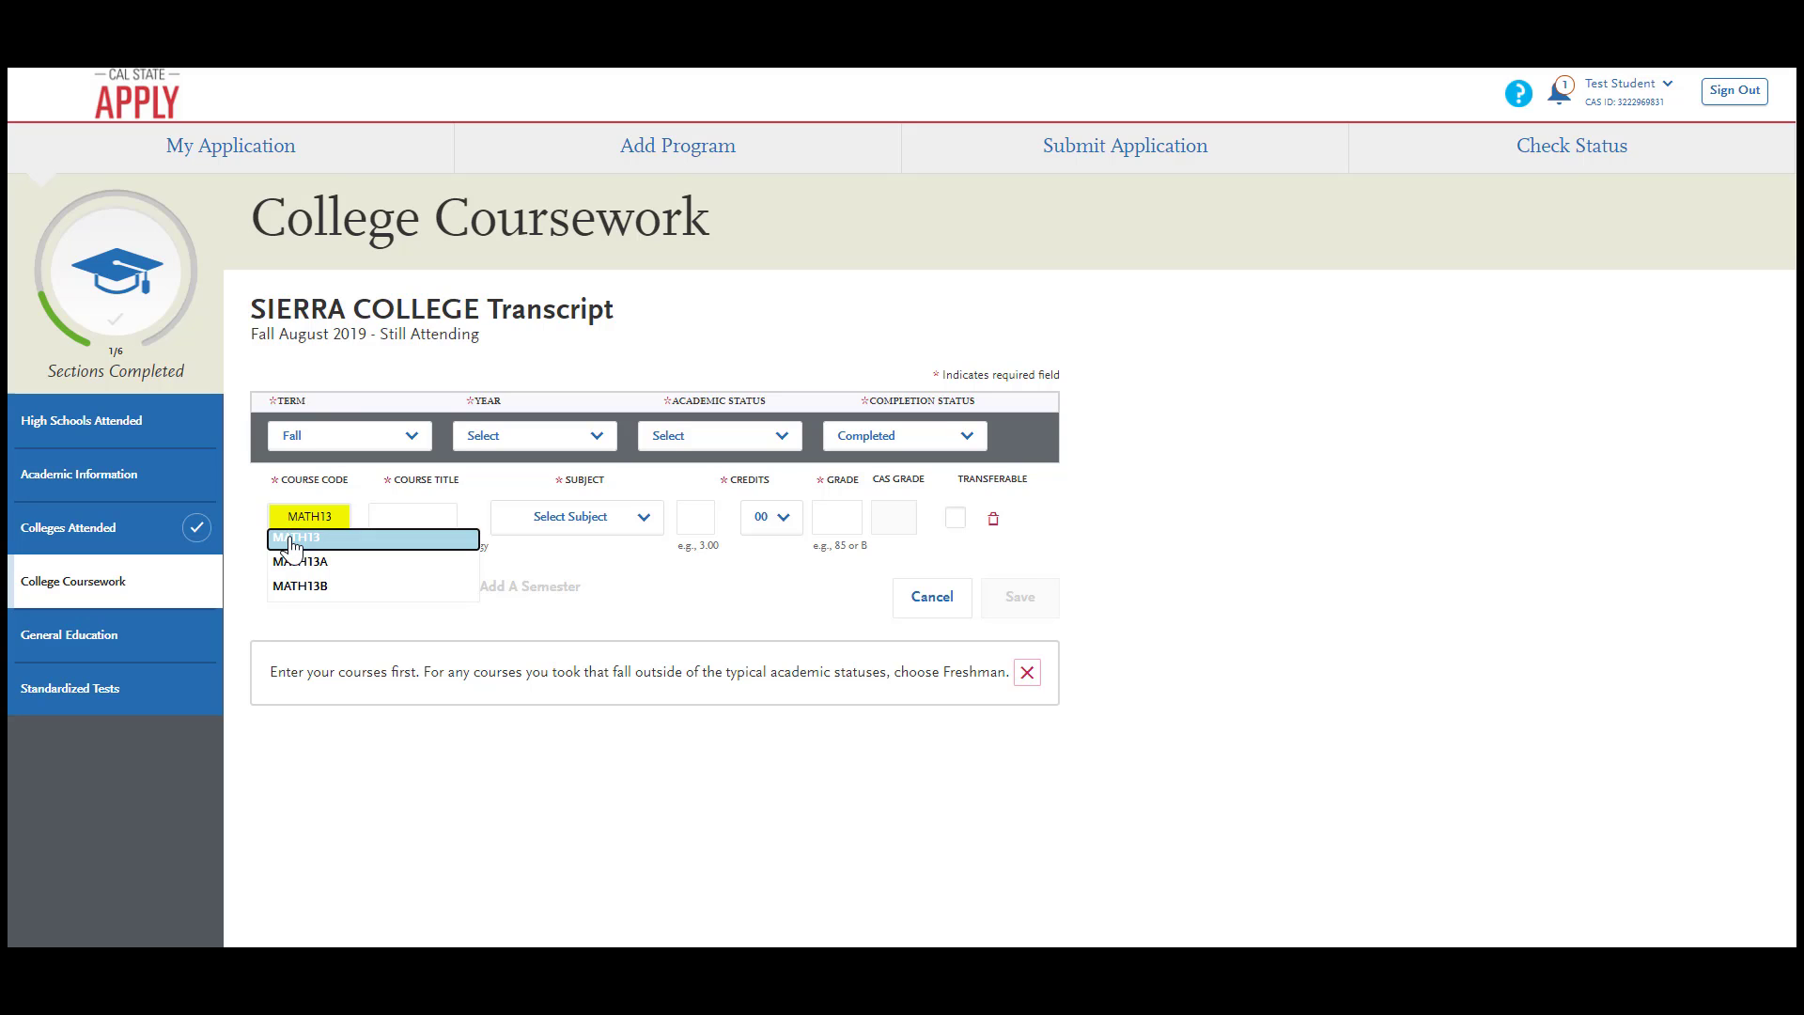
click(287, 539)
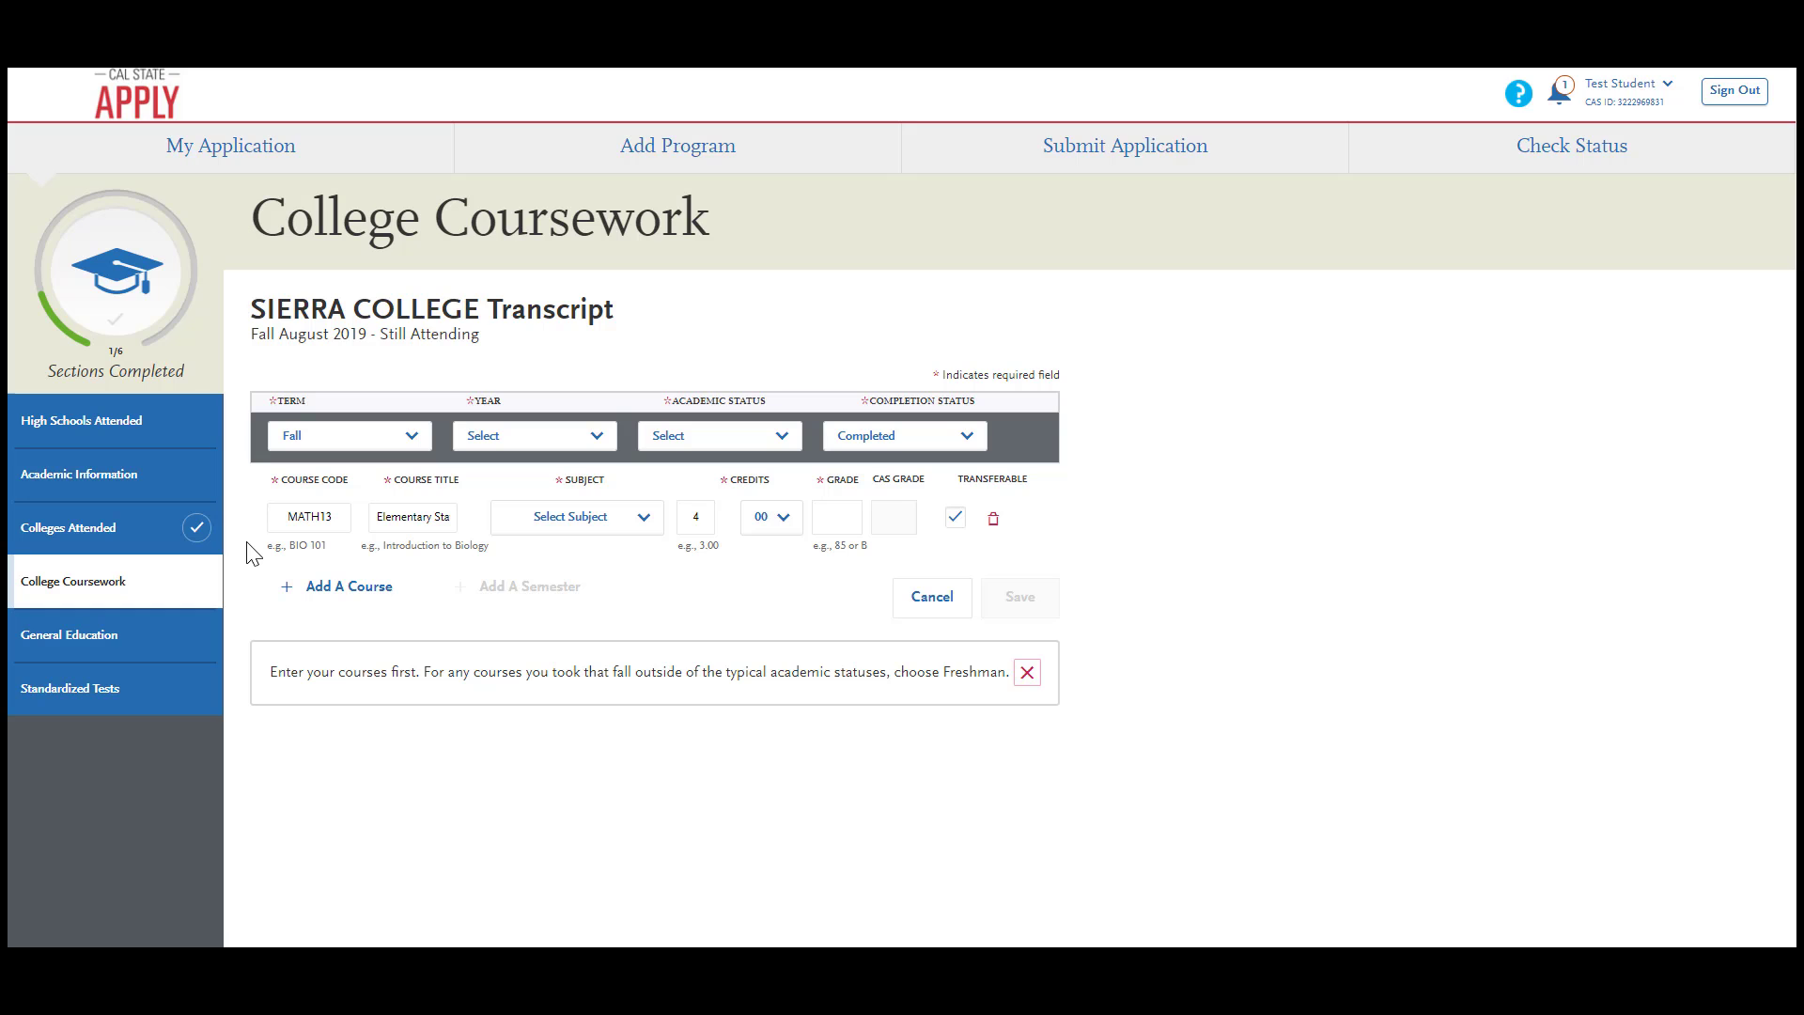
Return to the College Coursework section and review the rest of its page.
click(125, 587)
scroll(592, 603, down, 4)
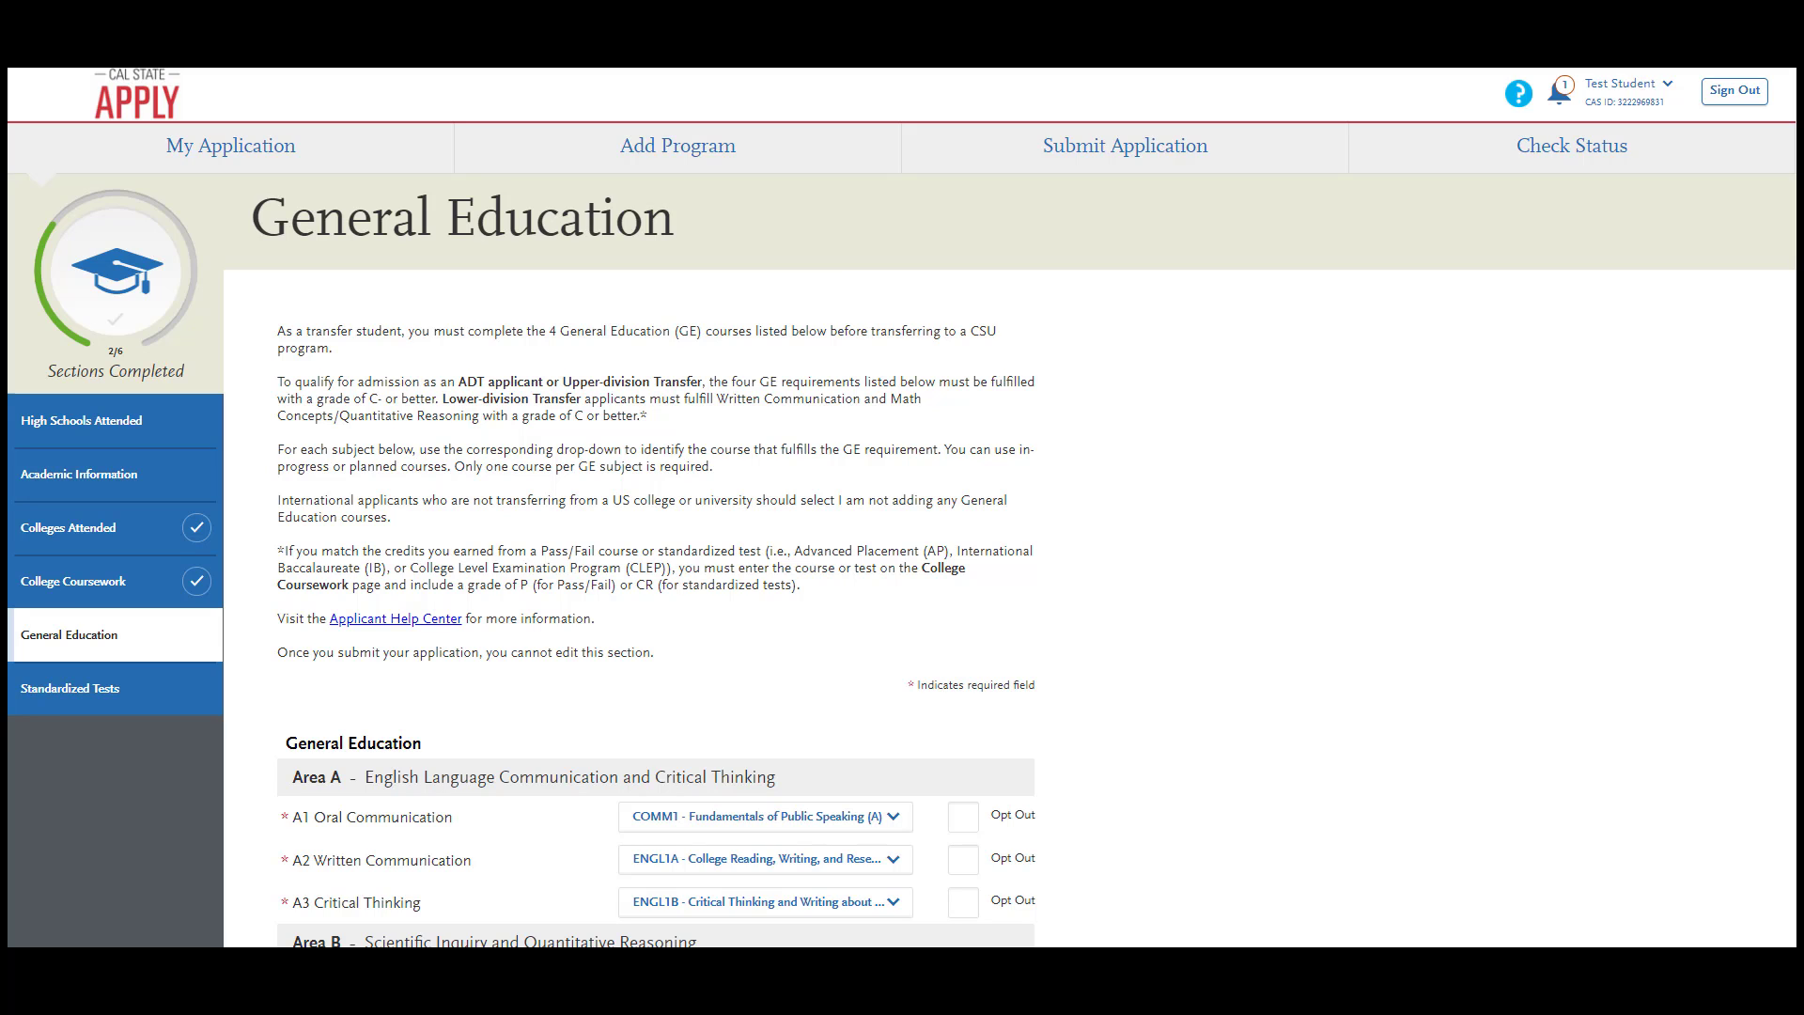
Review the General Education subject areas and the courses matched to each requirement.
scroll(1662, 528, down, 2)
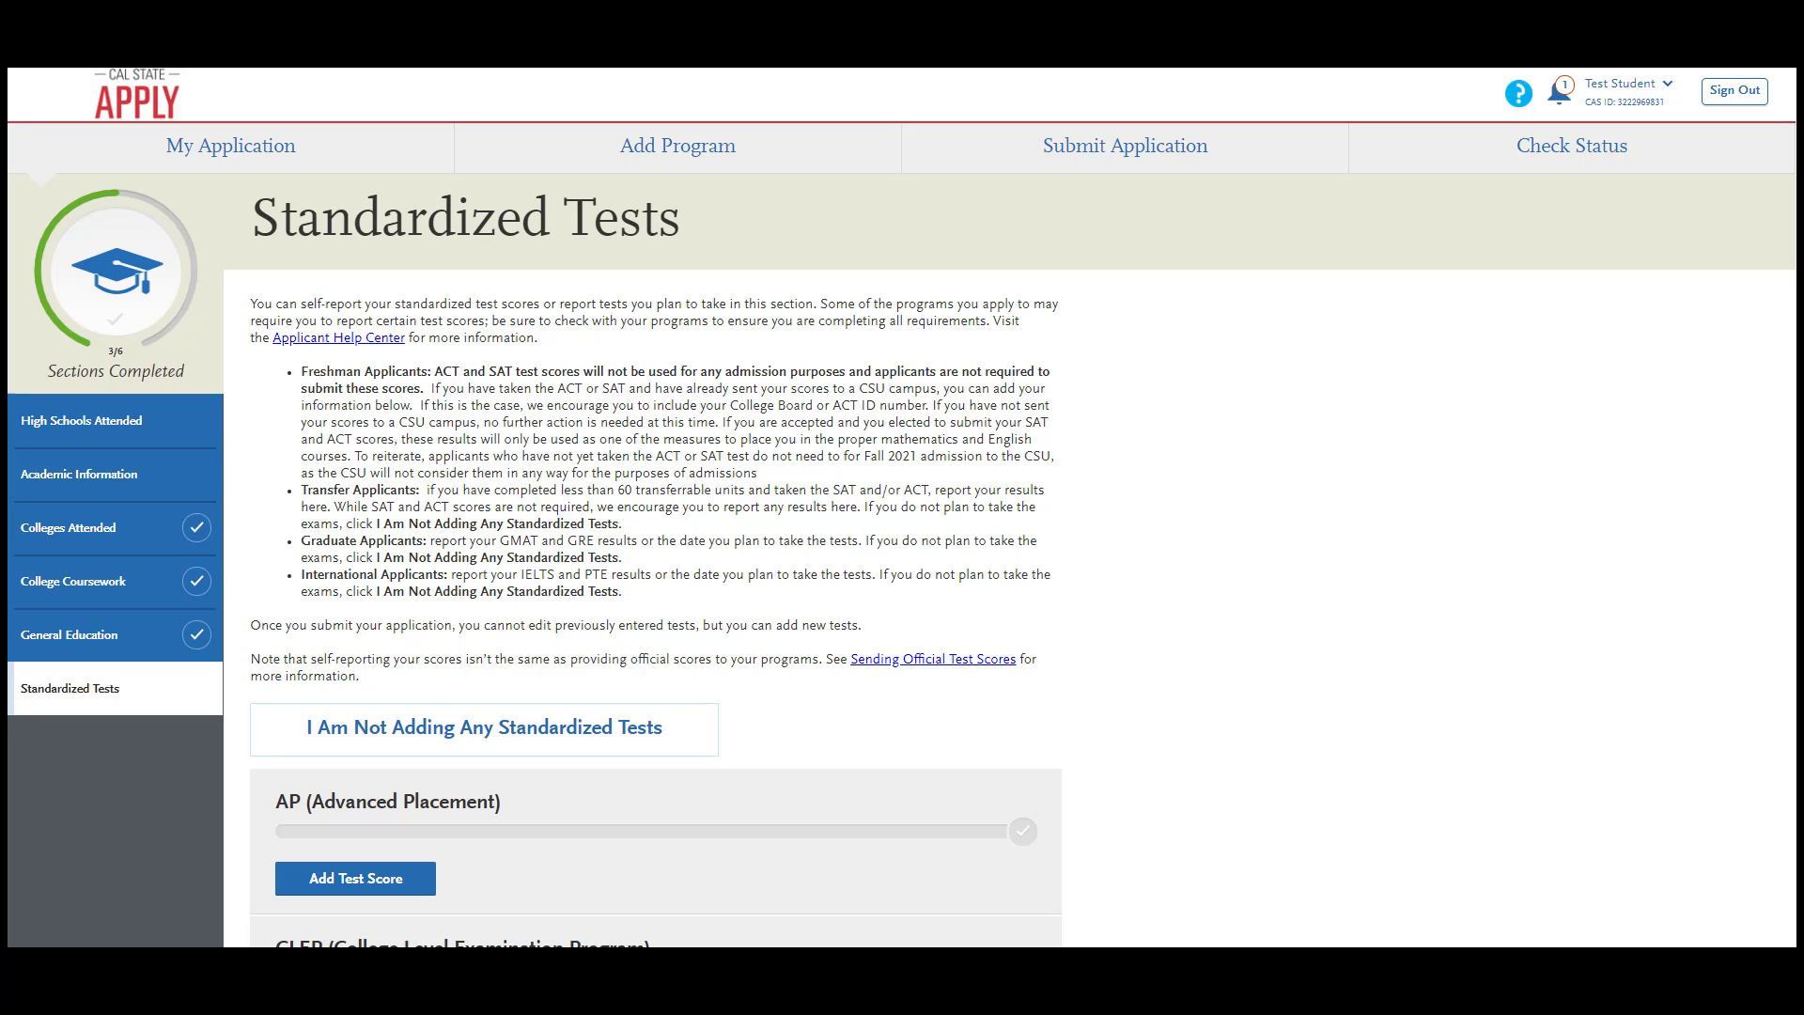
Start an AP (Advanced Placement) test score entry for AP Calculus AB and mark the exam as already taken.
scroll(1527, 747, down, 5)
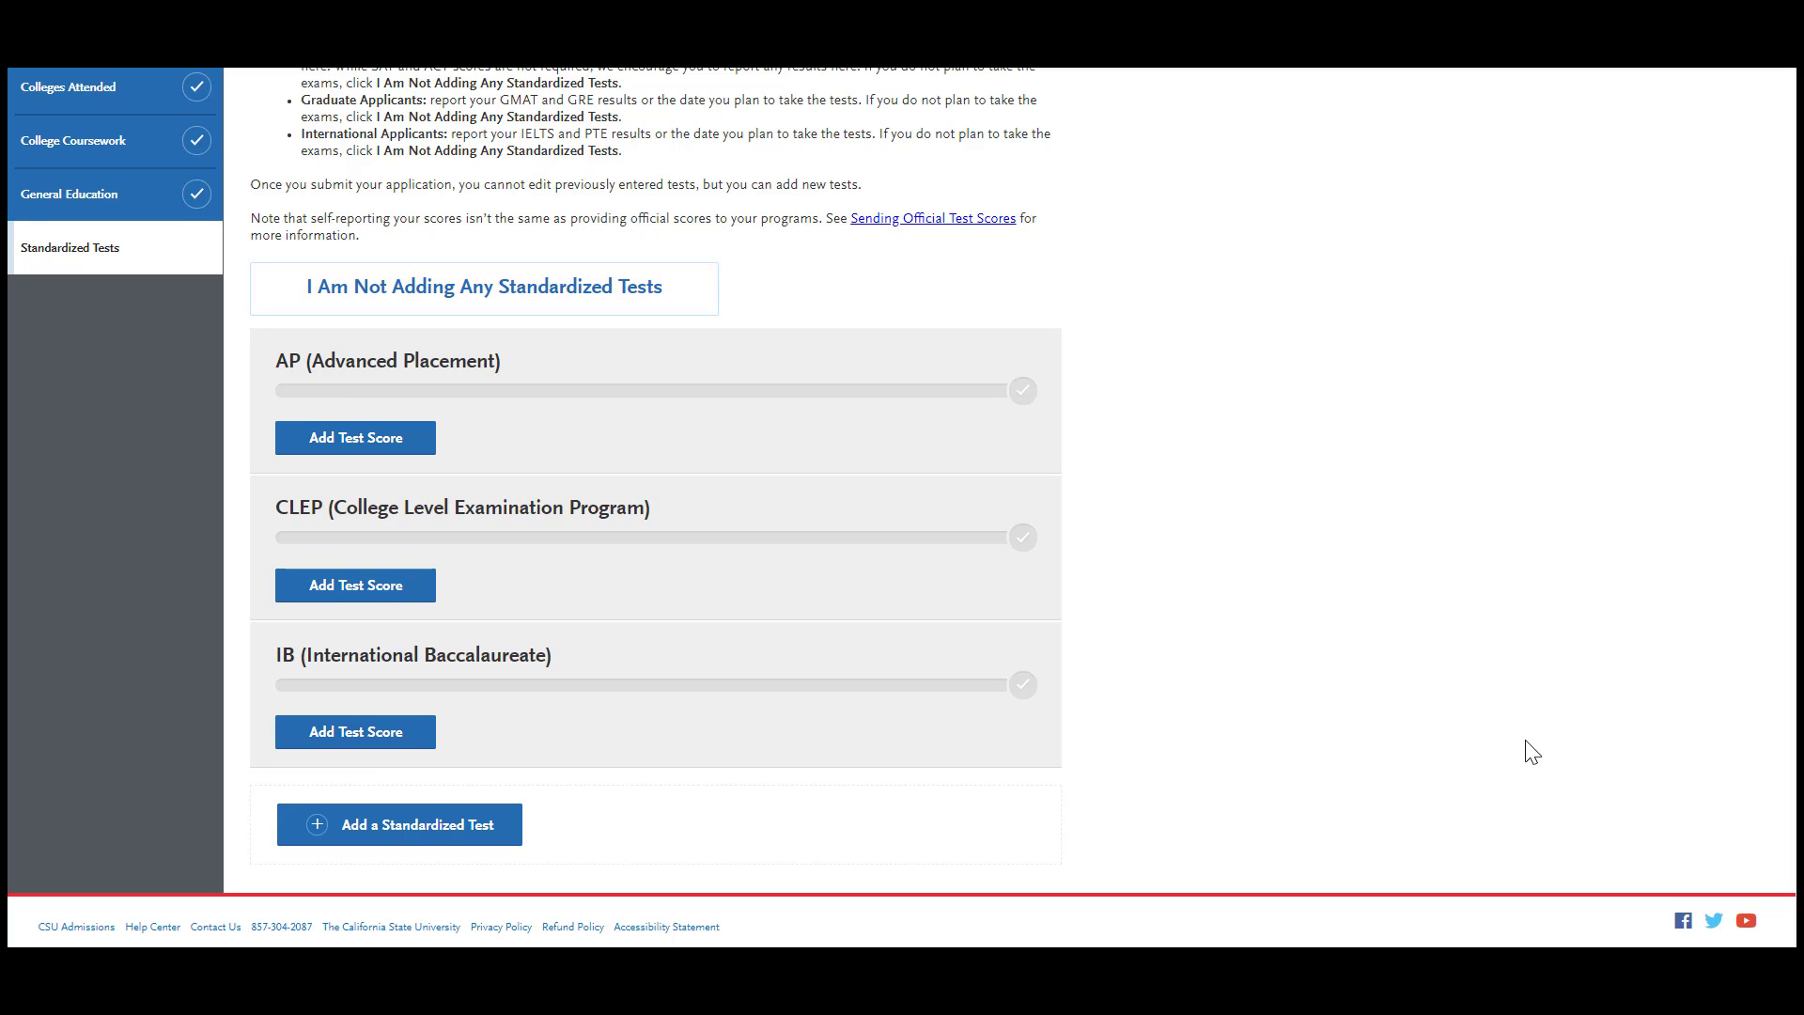
click(365, 441)
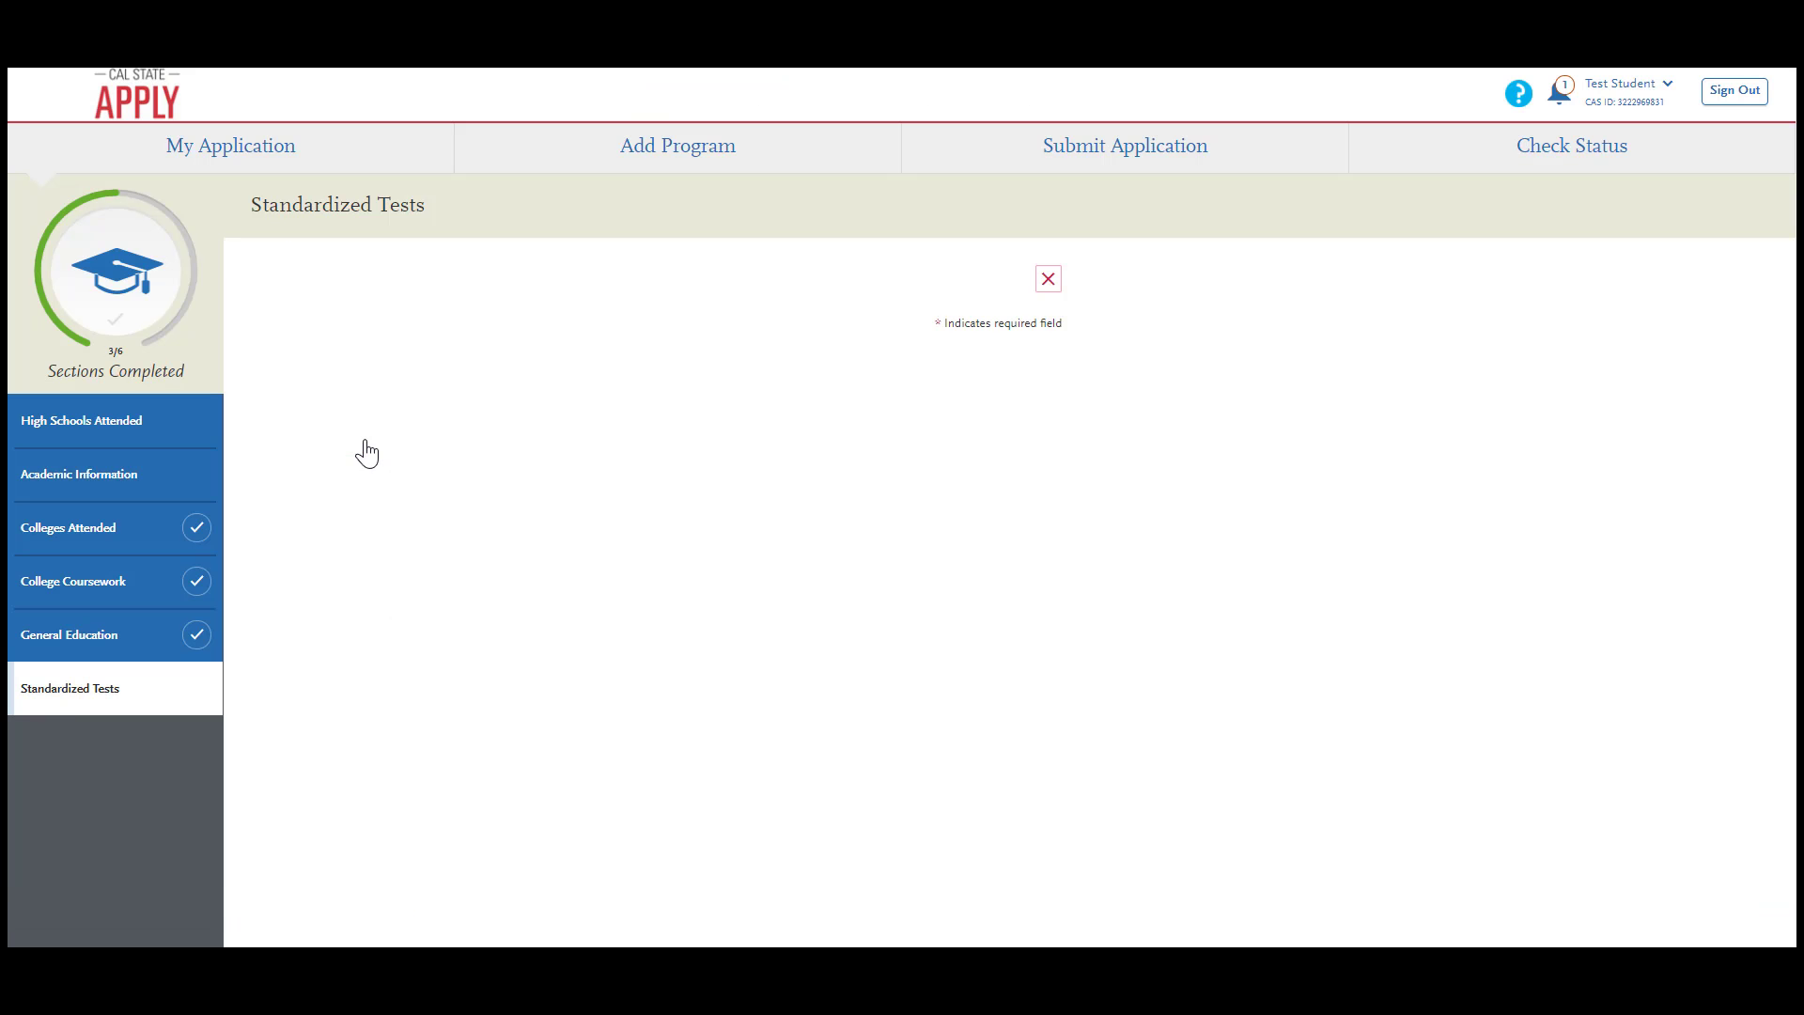
click(584, 438)
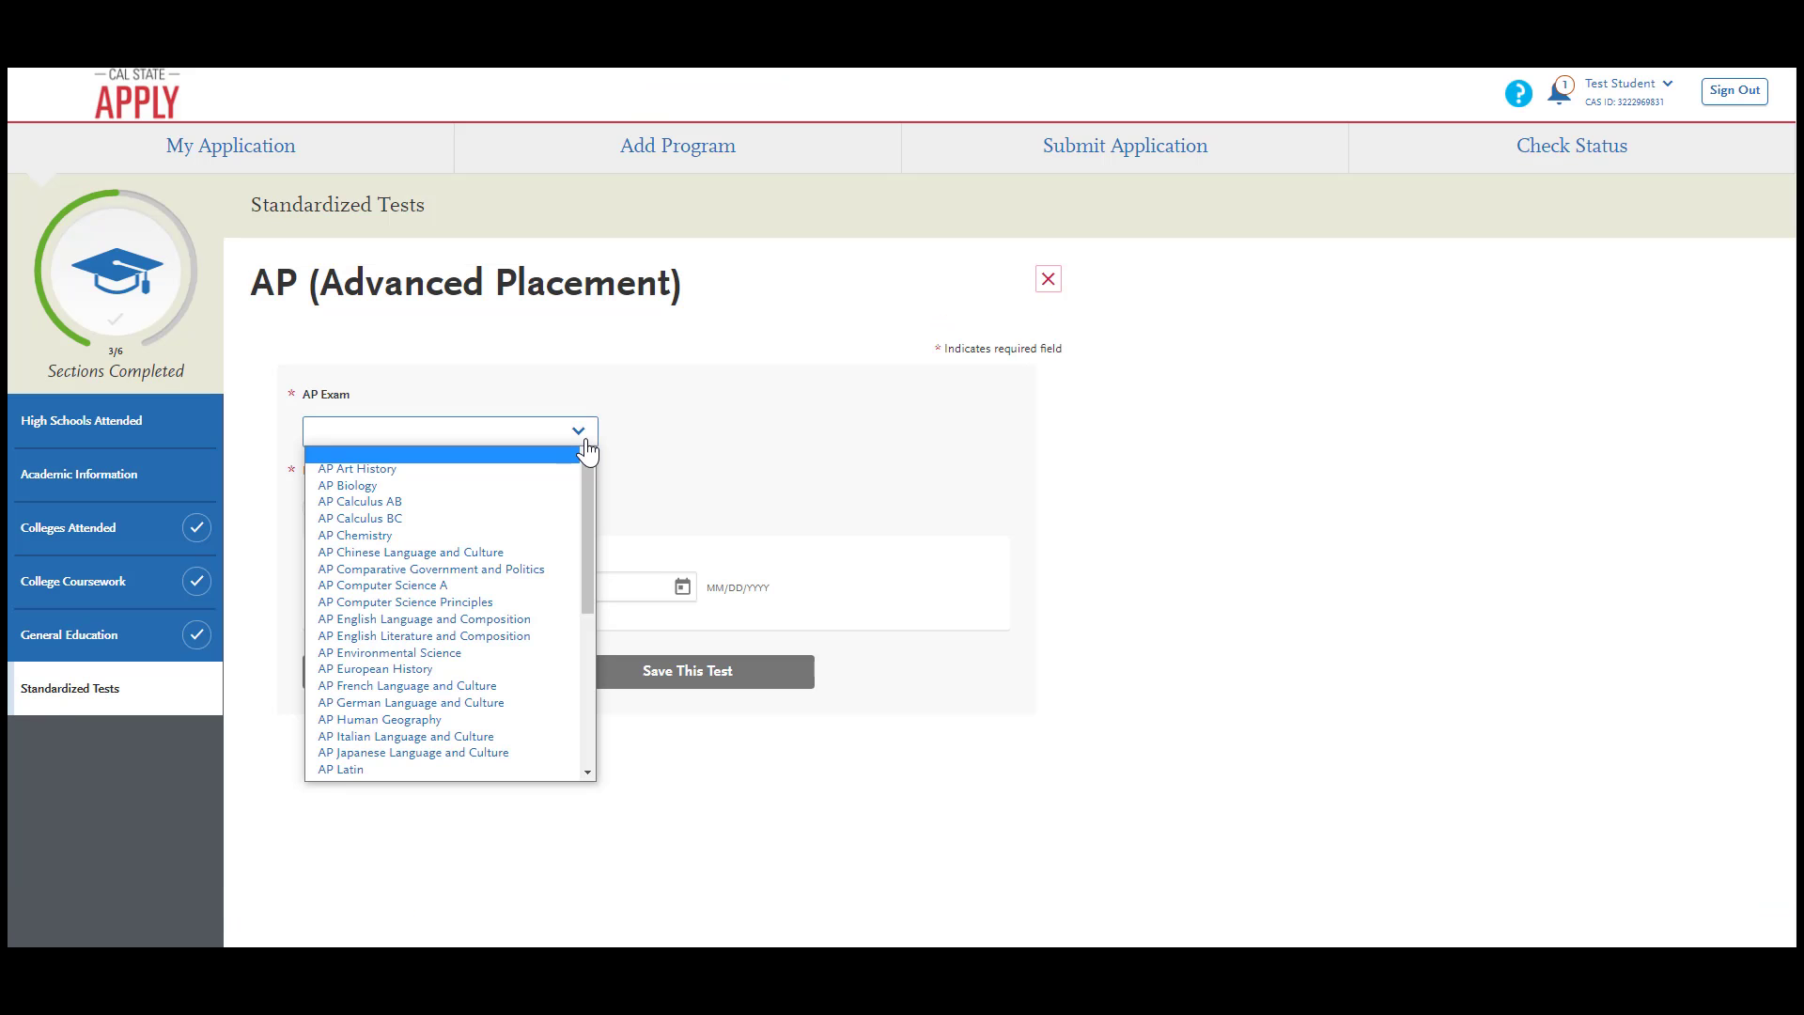
click(420, 505)
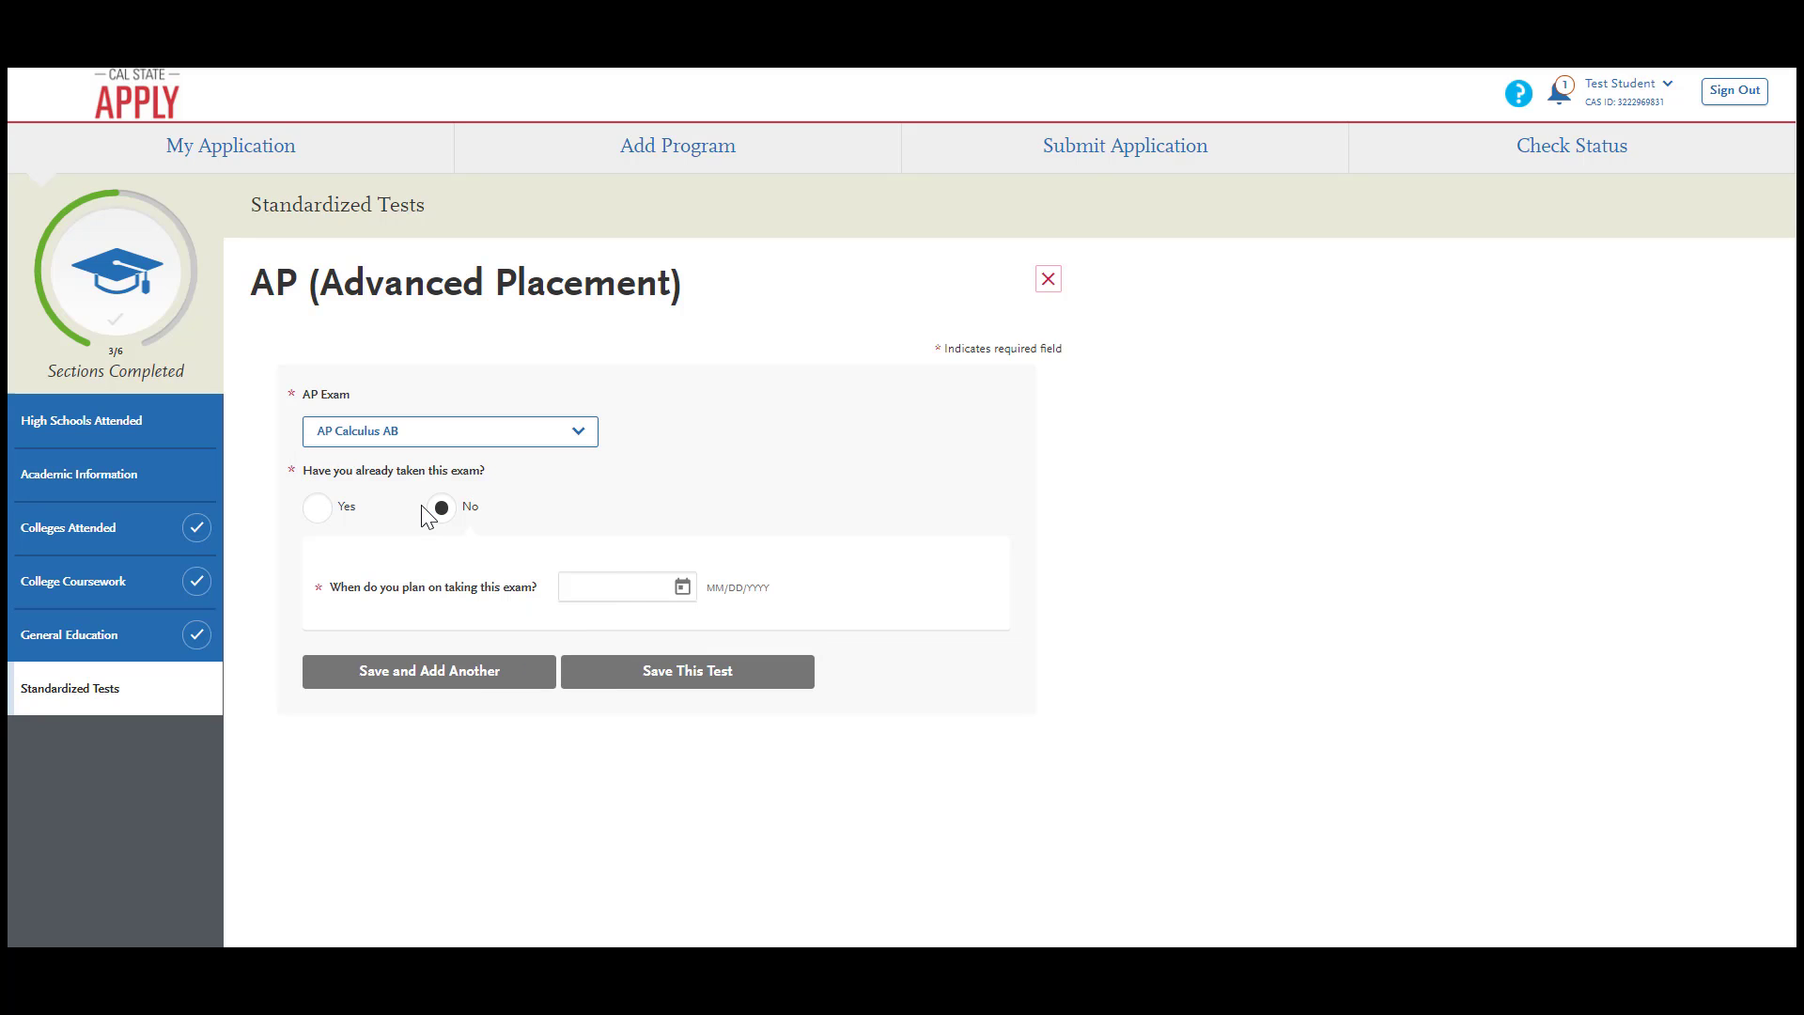
click(319, 512)
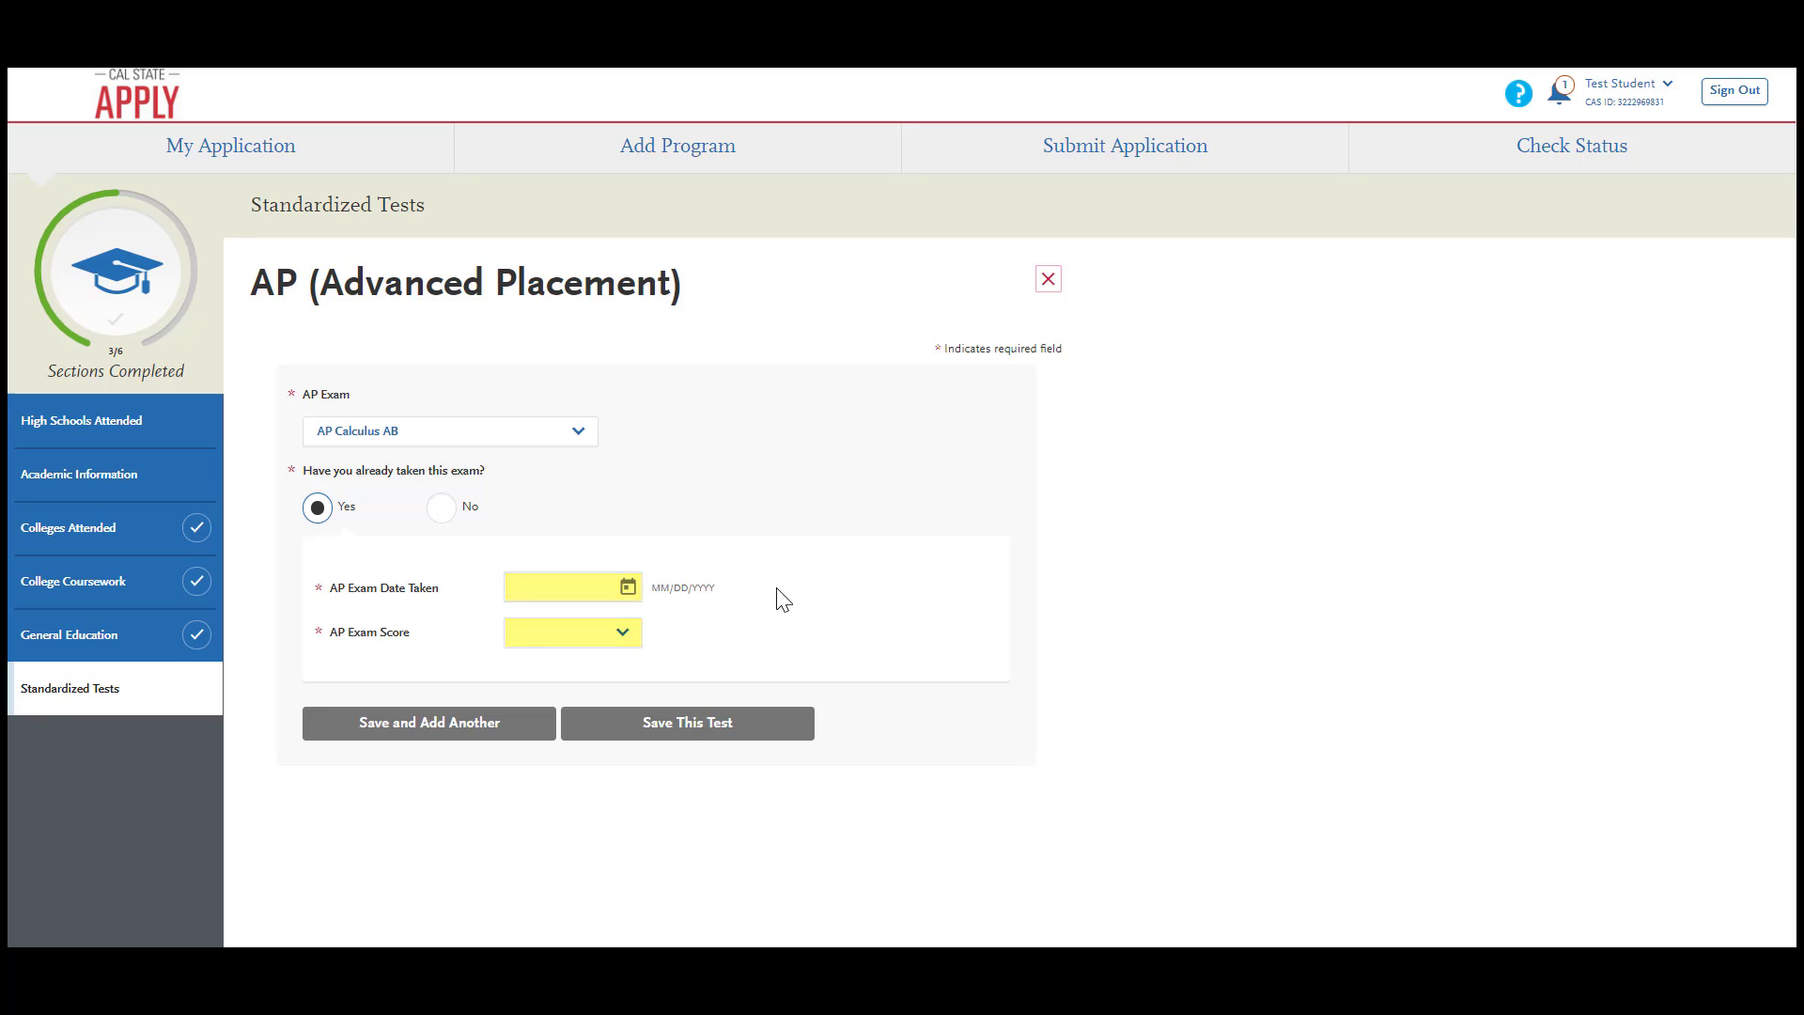